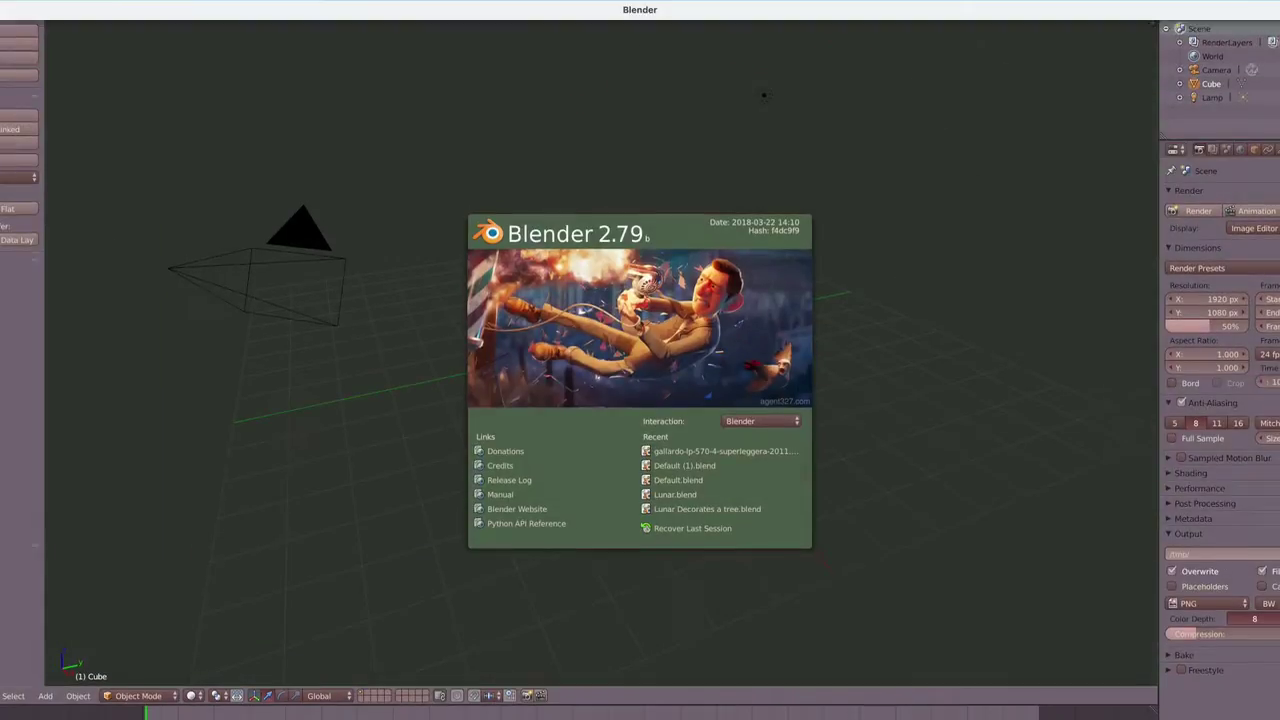
Delete the default cube and open Default (1).blend.
{"action": "left_click", "coordinate": [357, 494]}
{"action": "key", "text": "x"}
{"action": "left_click", "coordinate": [583, 399]}
{"action": "left_click", "coordinate": [2, 31]}
{"action": "left_click", "coordinate": [20, 62]}
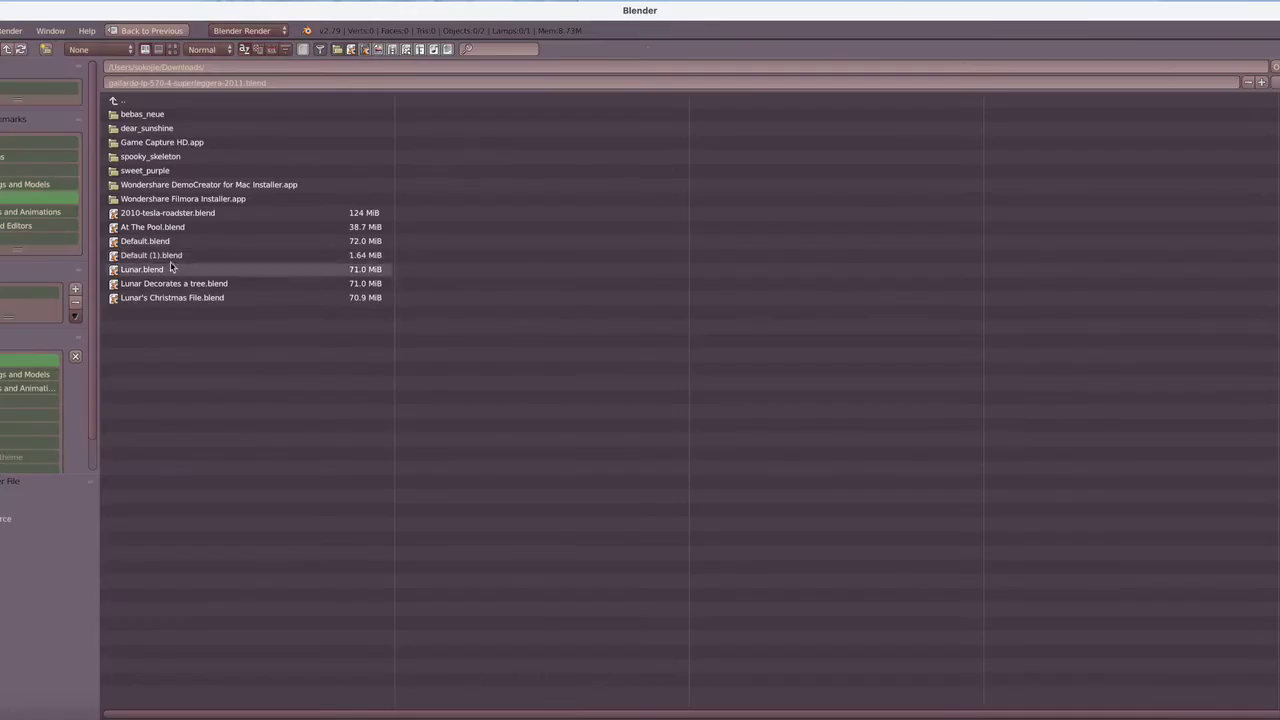
{"action": "double_click", "coordinate": [178, 263]}
Delete the original head parts from the girl rig and change the 3D view's shading mode.
{"action": "right_click", "coordinate": [489, 210]}
{"action": "key", "text": "x"}
{"action": "left_click", "coordinate": [489, 210]}
{"action": "right_click", "coordinate": [468, 172]}
{"action": "key", "text": "x"}
{"action": "left_click", "coordinate": [468, 172]}
{"action": "right_click", "coordinate": [441, 178]}
{"action": "key", "text": "x"}
{"action": "left_click", "coordinate": [441, 179]}
{"action": "right_click", "coordinate": [463, 206]}
{"action": "key", "text": "x"}
{"action": "left_click", "coordinate": [463, 207]}
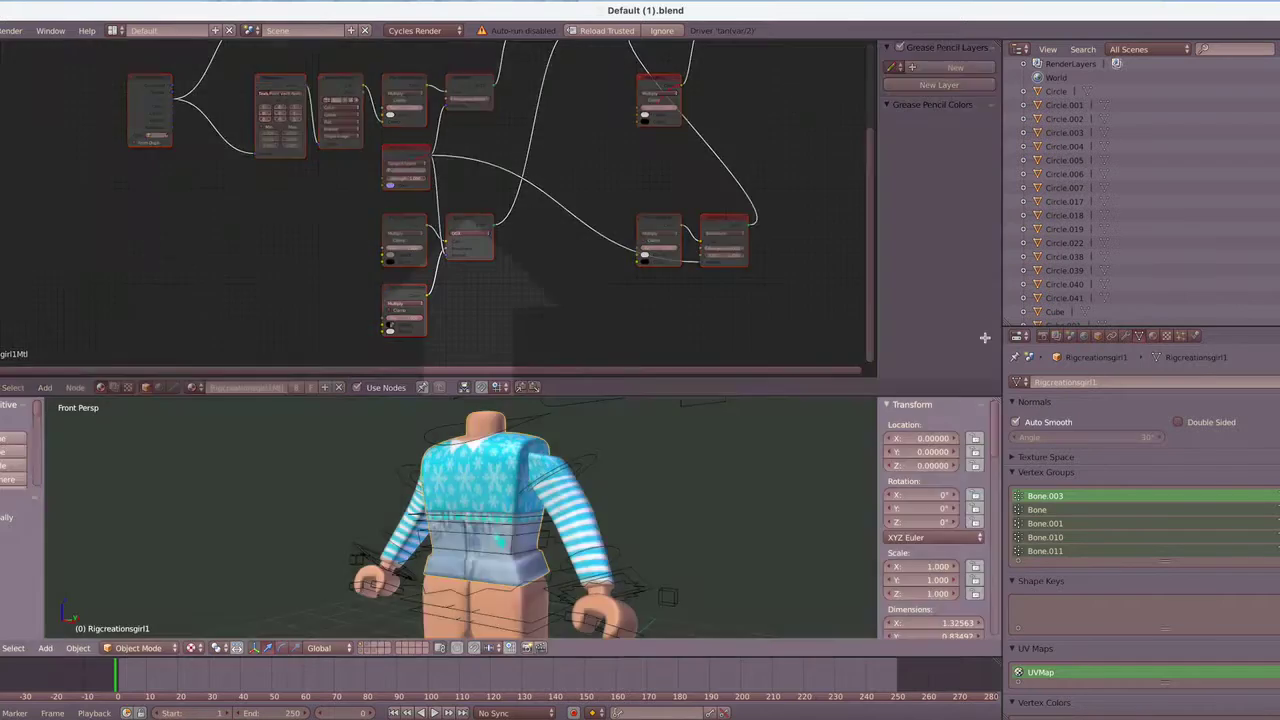
{"action": "left_click", "coordinate": [193, 647]}
{"action": "left_click", "coordinate": [228, 572]}
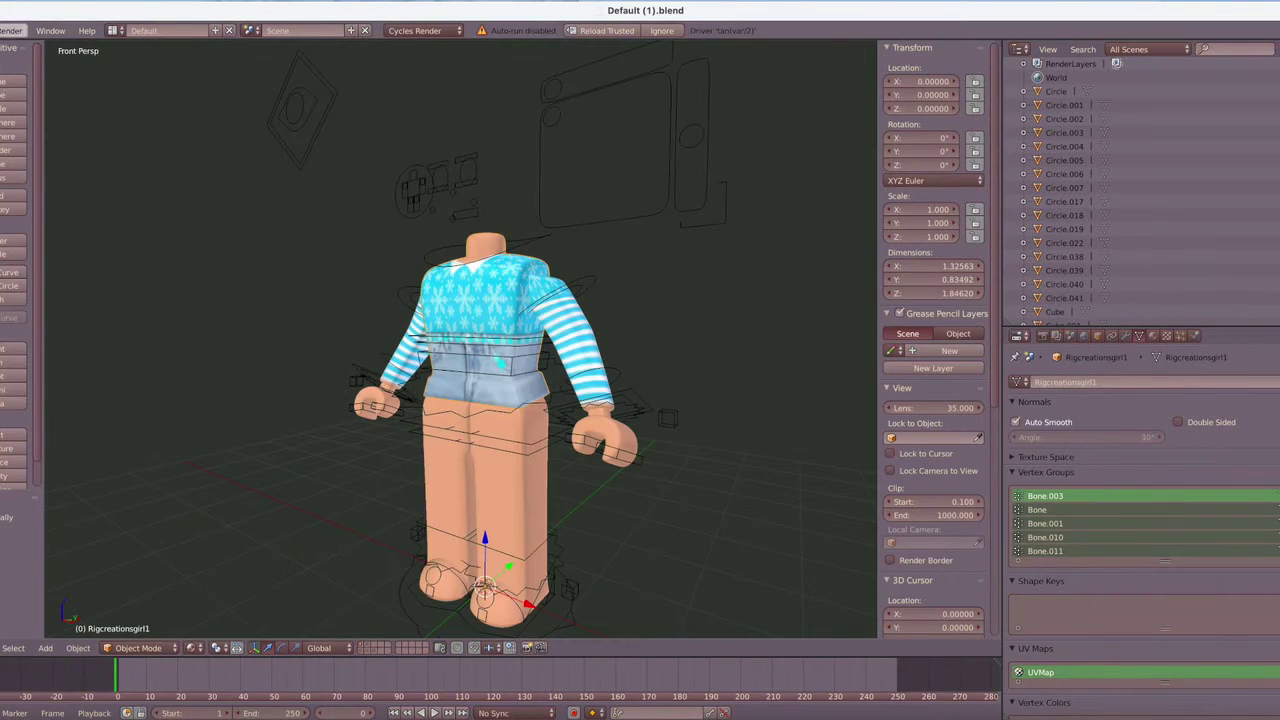
Import Micro Winter.obj as a Wavefront model from the Blender Rigs and Models folder.
{"action": "left_click", "coordinate": [1, 31]}
{"action": "mouse_move", "coordinate": [40, 299]}
{"action": "left_click", "coordinate": [163, 377]}
{"action": "left_click", "coordinate": [38, 362]}
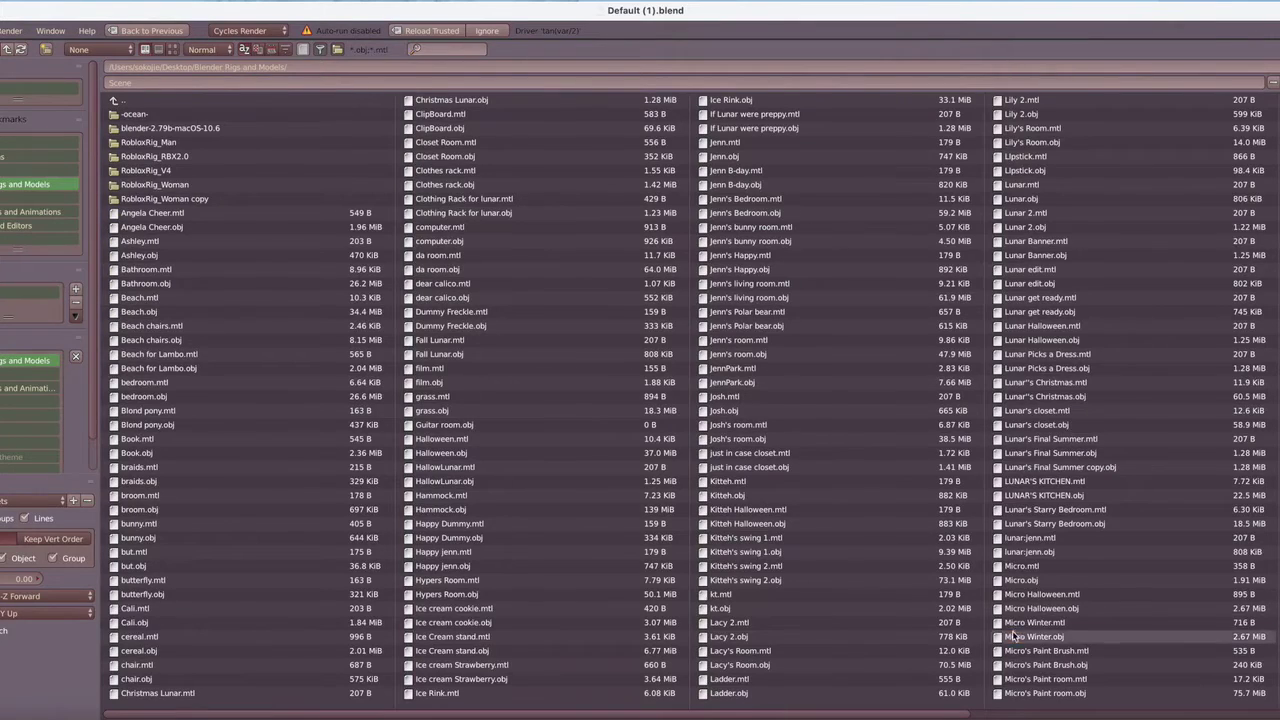
{"action": "double_click", "coordinate": [1012, 636]}
Set the imported avatar parts' origins to geometry, then move and rotate the avatar near the rig.
{"action": "left_click", "coordinate": [1, 62]}
{"action": "left_click", "coordinate": [12, 214]}
{"action": "left_click", "coordinate": [50, 244]}
{"action": "key", "text": "shift+f"}
{"action": "key", "text": "s"}
{"action": "left_click", "coordinate": [460, 339]}
{"action": "left_click_drag", "start_coordinate": [496, 78], "coordinate": [417, 307]}
{"action": "left_click", "coordinate": [281, 648]}
{"action": "left_click_drag", "start_coordinate": [370, 410], "coordinate": [441, 388]}
Adjust the imported avatar's position beside the rig and undo the last nudge.
{"action": "key", "text": "shift+f"}
{"action": "key", "text": "w"}
{"action": "left_click", "coordinate": [460, 339]}
{"action": "left_click", "coordinate": [268, 648]}
{"action": "left_click_drag", "start_coordinate": [439, 254], "coordinate": [456, 257]}
{"action": "key", "text": "shift+f"}
{"action": "key", "text": "d"}
{"action": "left_click", "coordinate": [460, 339]}
{"action": "left_click_drag", "start_coordinate": [537, 250], "coordinate": [532, 257]}
{"action": "key", "text": "ctrl+z"}
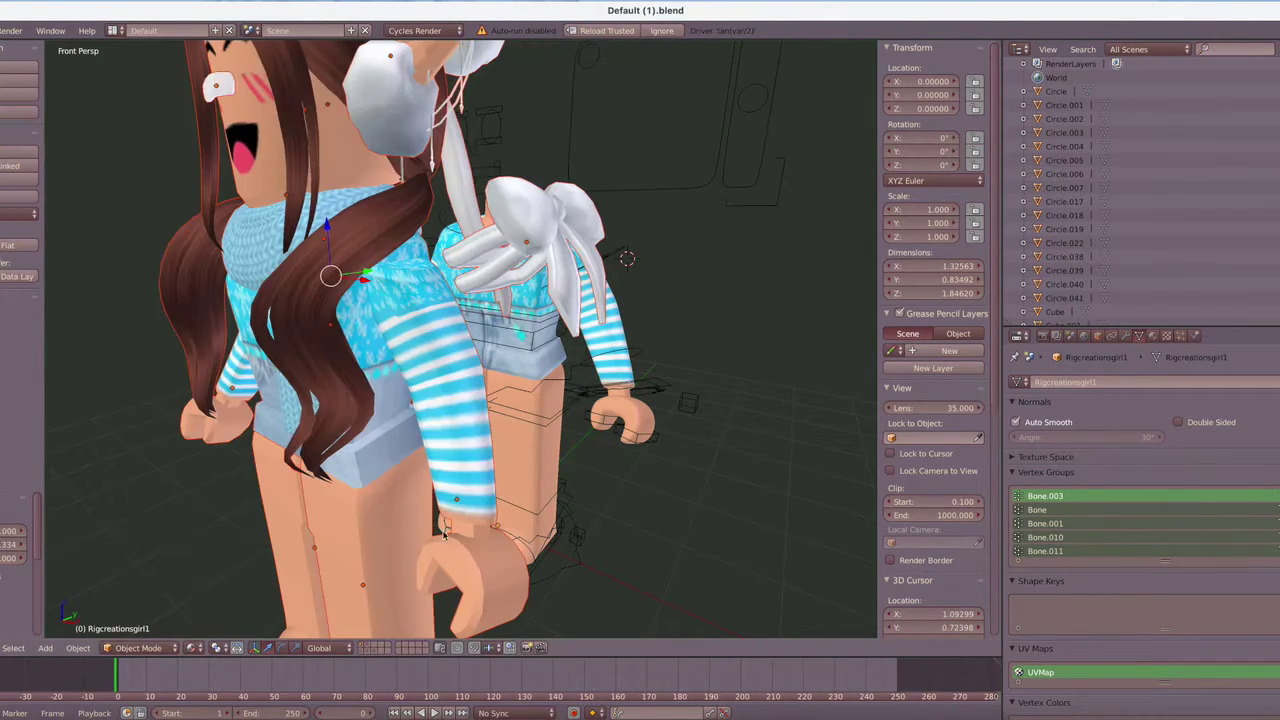
Delete the imported avatar's torso, arms and legs, keeping its head, hair and accessories.
{"action": "right_click", "coordinate": [381, 575]}
{"action": "key", "text": "x"}
{"action": "left_click", "coordinate": [381, 575]}
{"action": "right_click", "coordinate": [311, 571]}
{"action": "key", "text": "x"}
{"action": "left_click", "coordinate": [311, 571]}
{"action": "right_click", "coordinate": [457, 563]}
{"action": "key", "text": "x"}
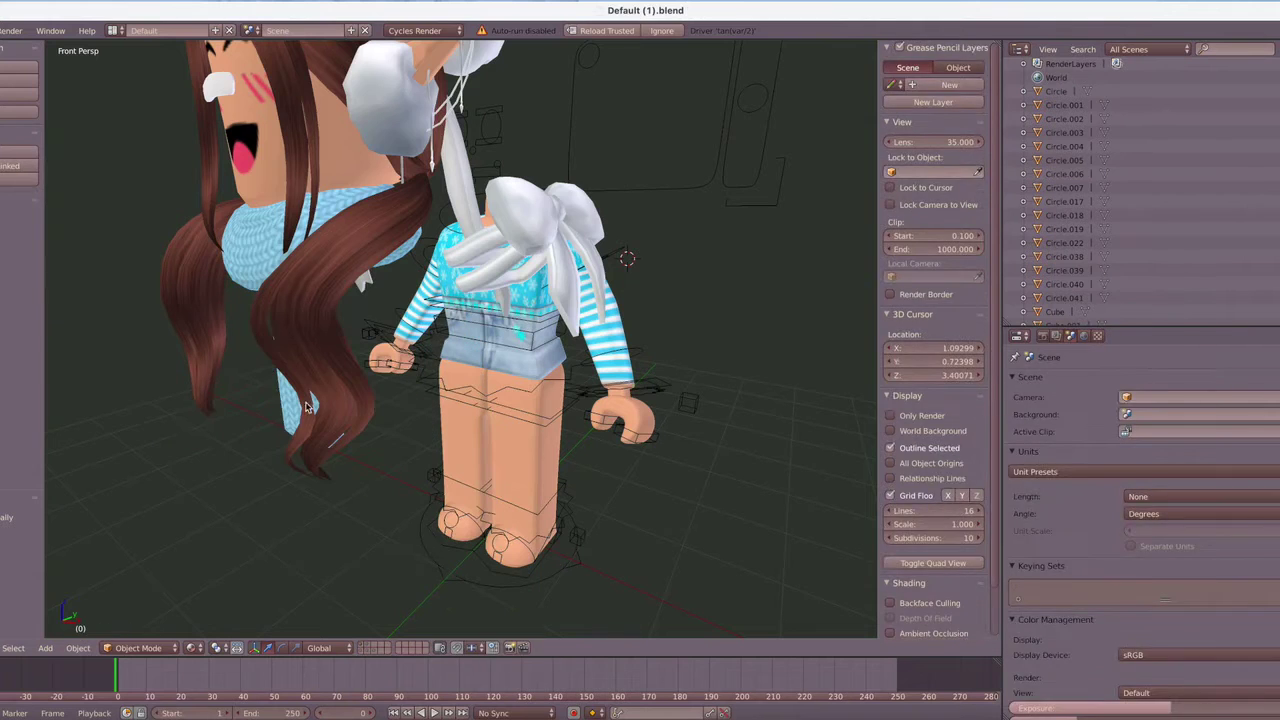
Select the imported hair, face and head accessories together and set their origins to geometry.
{"action": "right_click", "coordinate": [210, 332]}
{"action": "right_click", "coordinate": [213, 97], "text": "shift"}
{"action": "right_click", "coordinate": [408, 114], "text": "shift"}
{"action": "right_click", "coordinate": [456, 98], "text": "shift"}
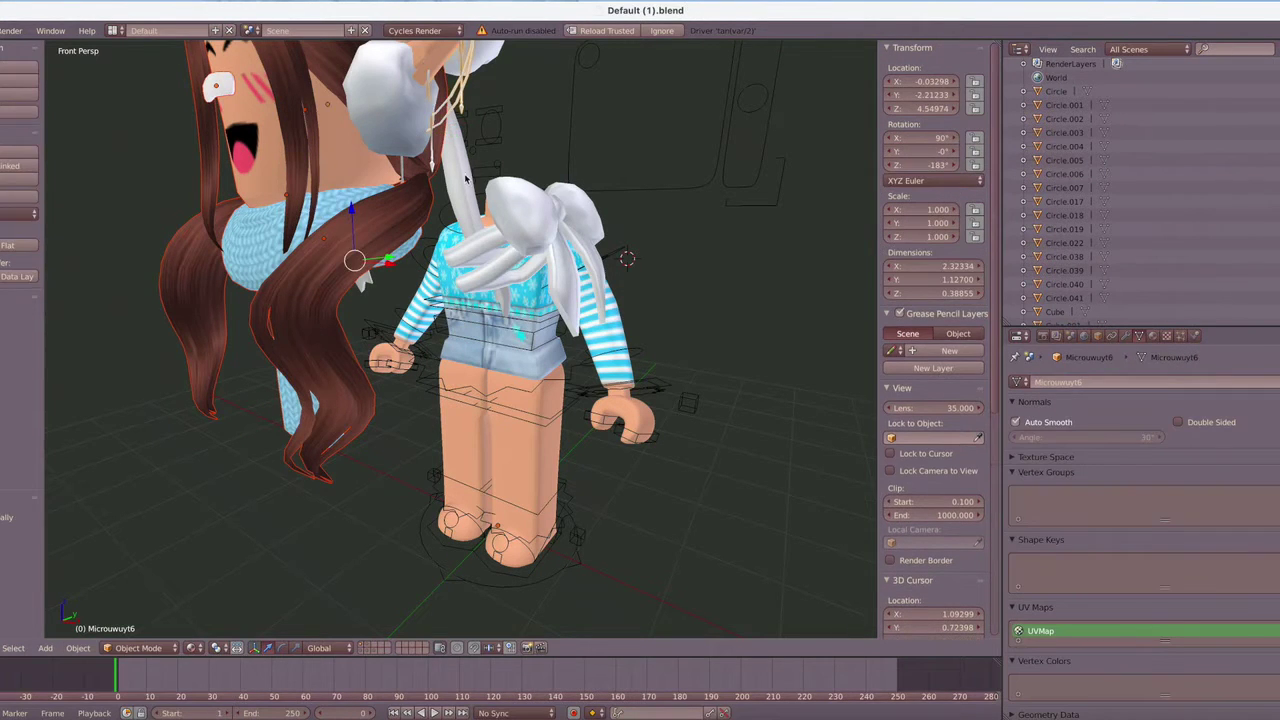
{"action": "middle_click_drag", "start_coordinate": [497, 55], "coordinate": [430, 180]}
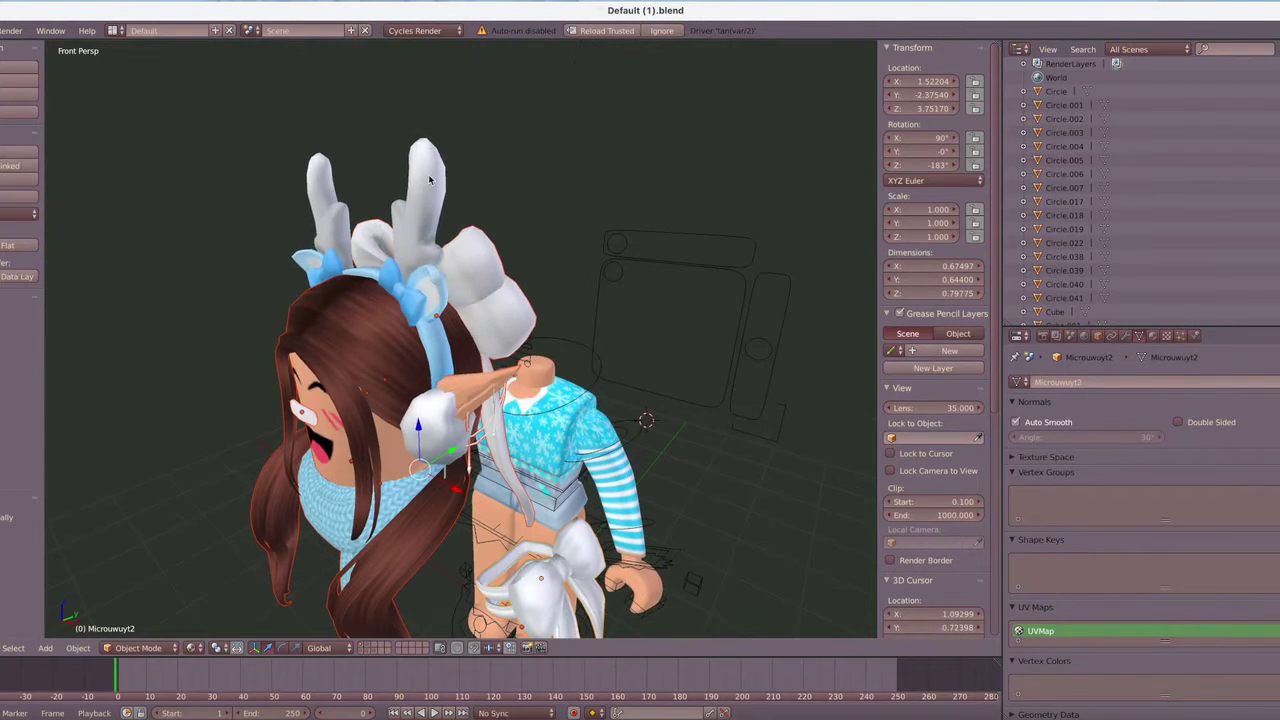
{"action": "left_click", "coordinate": [10, 199]}
{"action": "left_click", "coordinate": [12, 213]}
{"action": "left_click", "coordinate": [22, 245]}
Move the selected head and accessories onto the rig's neck, finishing with a raise of about 0.082 units.
{"action": "left_click_drag", "start_coordinate": [468, 325], "coordinate": [575, 278]}
{"action": "key", "text": "shift+f"}
{"action": "key", "text": "a"}
{"action": "key", "text": "q"}
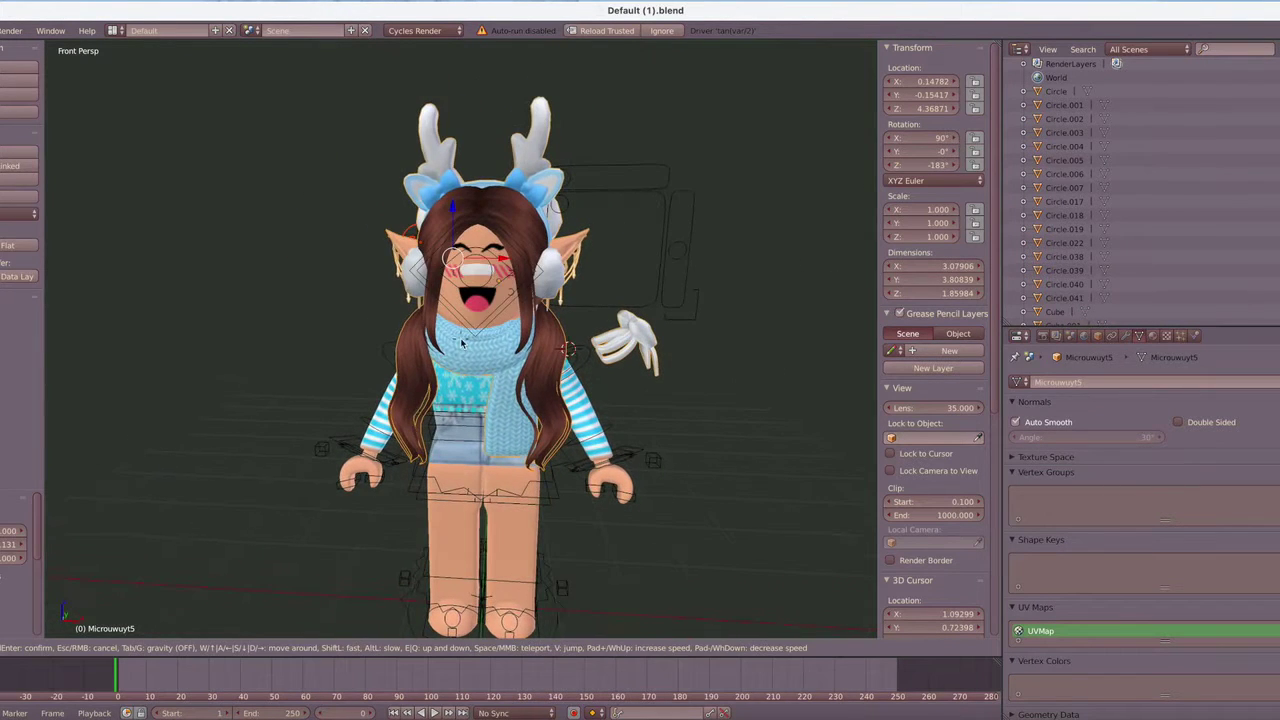
{"action": "left_click_drag", "start_coordinate": [452, 208], "coordinate": [452, 199]}
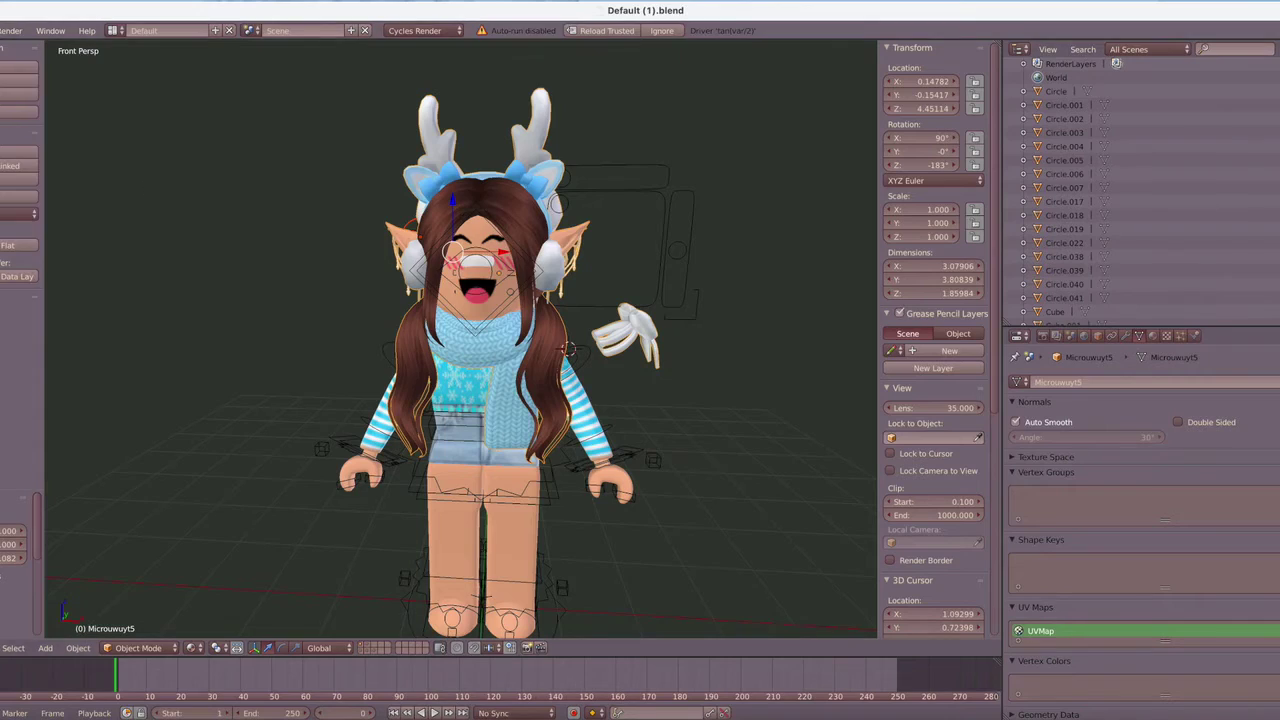
Import the winter ice-rink scene with the gingerbread house as a Wavefront OBJ model.
{"action": "left_click", "coordinate": [0, 31]}
{"action": "left_click", "coordinate": [157, 375]}
{"action": "scroll", "coordinate": [935, 525], "scroll_direction": "right", "scroll_amount": 2}
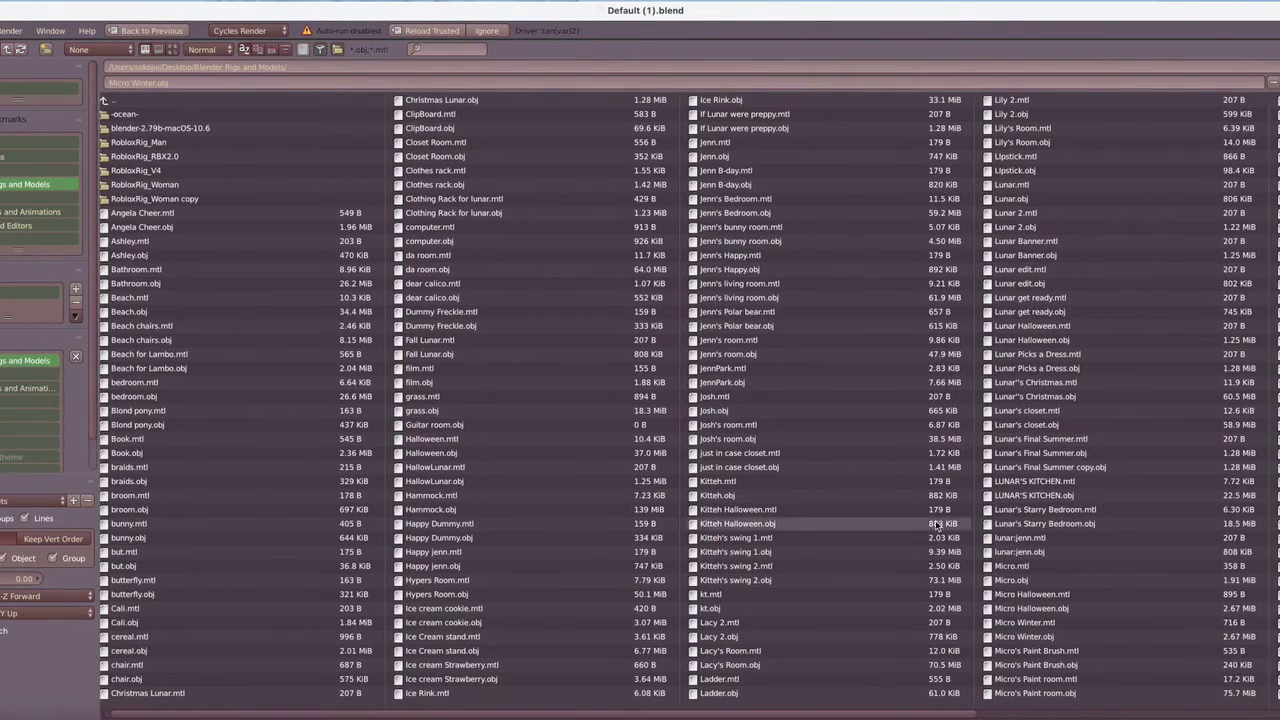
{"action": "scroll", "coordinate": [937, 526], "scroll_direction": "right", "scroll_amount": 1}
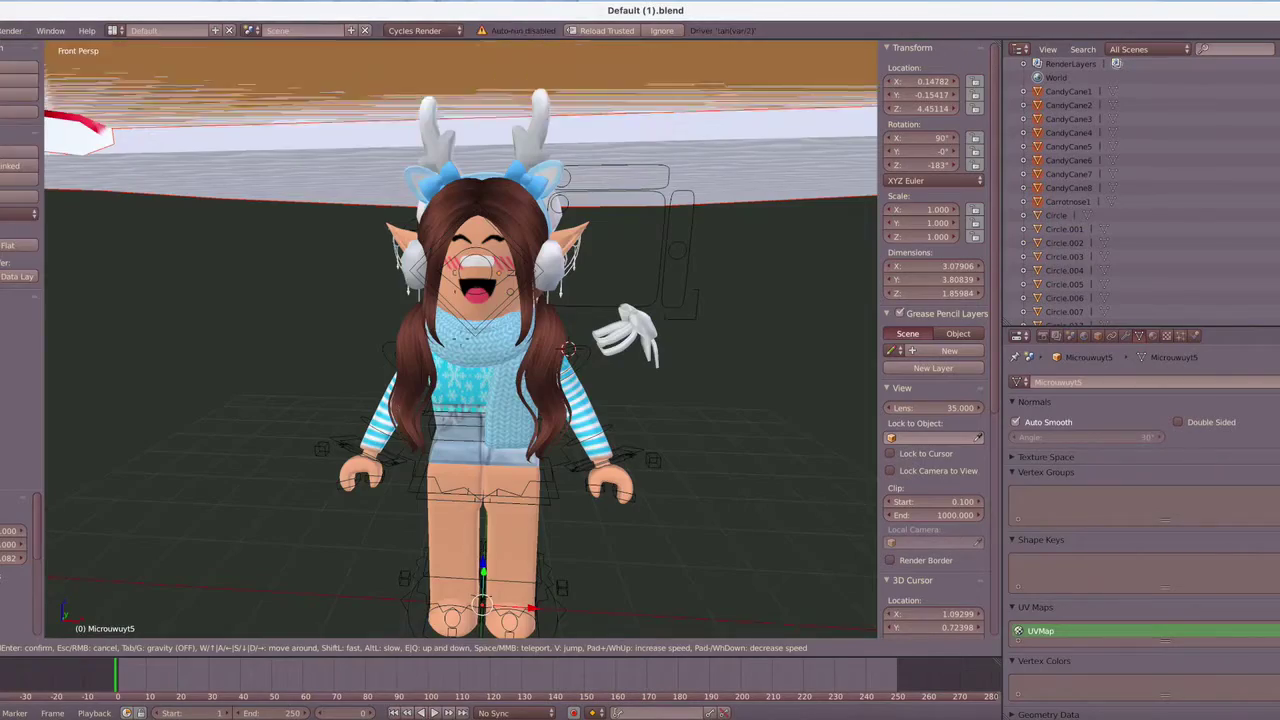
Scale the imported ice-rink scene down uniformly to about 0.335.
{"action": "key", "text": "shift+f"}
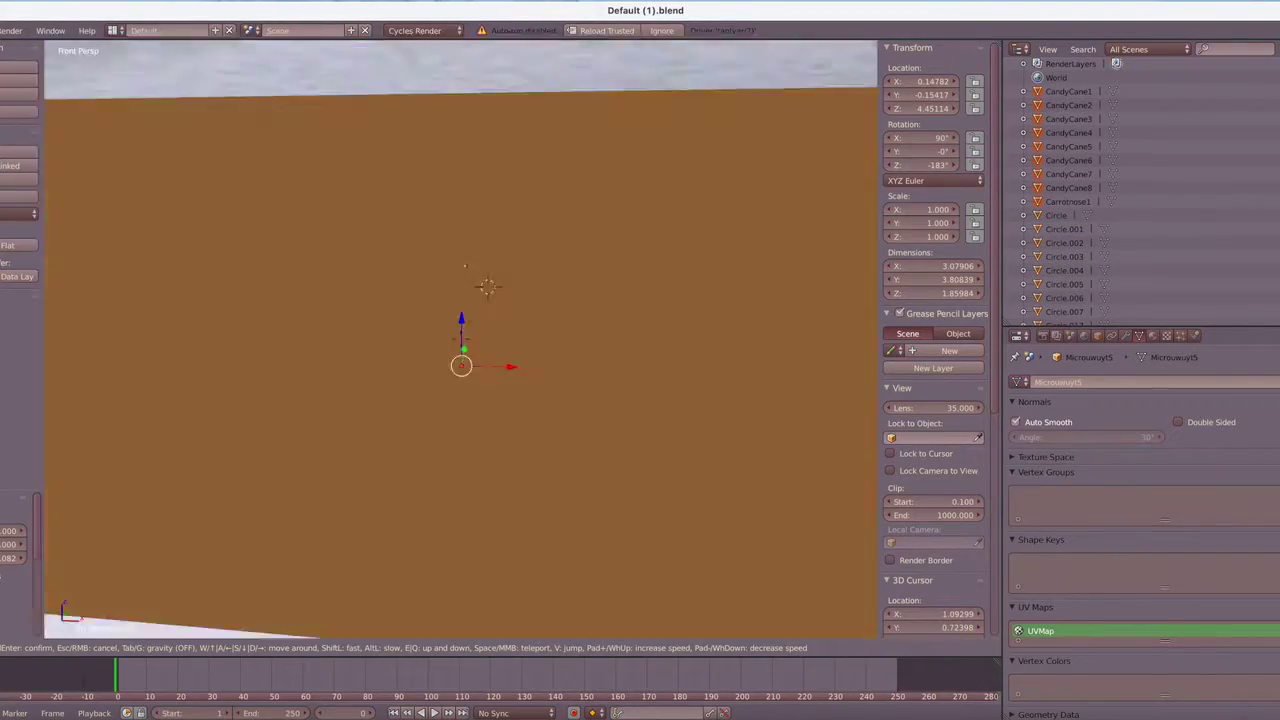
{"action": "key", "text": "s"}
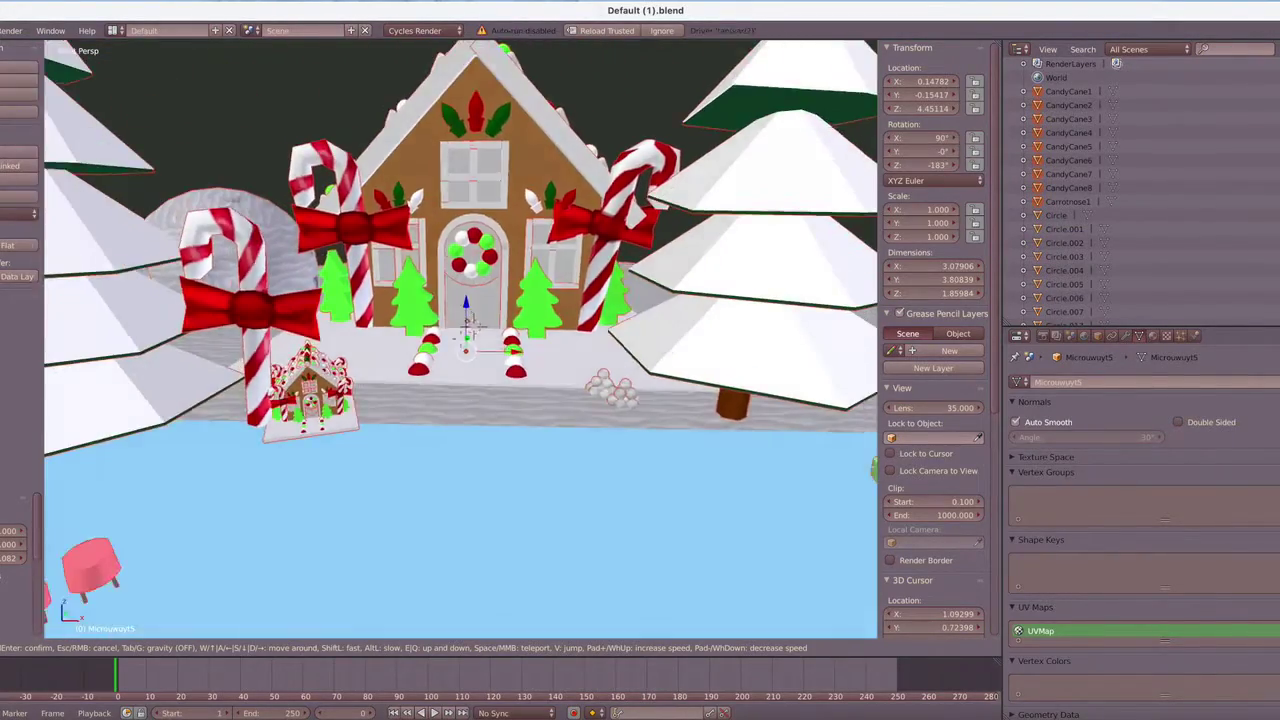
{"action": "left_click", "coordinate": [461, 343]}
{"action": "key", "text": "s"}
{"action": "left_click", "coordinate": [208, 424]}
{"action": "key", "text": "s"}
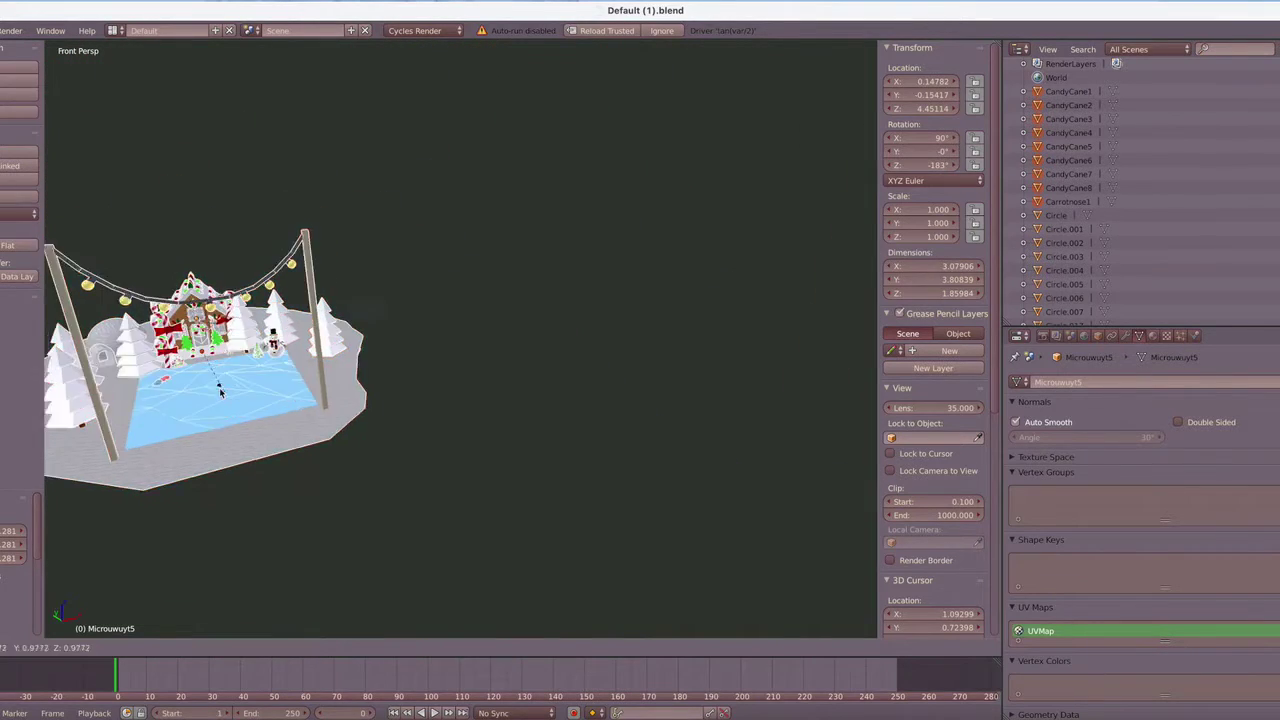
{"action": "left_click", "coordinate": [245, 378]}
Move the ice-rink scene about 15.25 units along the Y axis, away from the avatar.
{"action": "key", "text": "shift+f"}
{"action": "key", "text": "w"}
{"action": "left_click", "coordinate": [461, 343]}
{"action": "left_click_drag", "start_coordinate": [461, 341], "coordinate": [465, 288]}
{"action": "key", "text": "shift+f"}
{"action": "key", "text": "w"}
{"action": "key", "text": "Escape"}
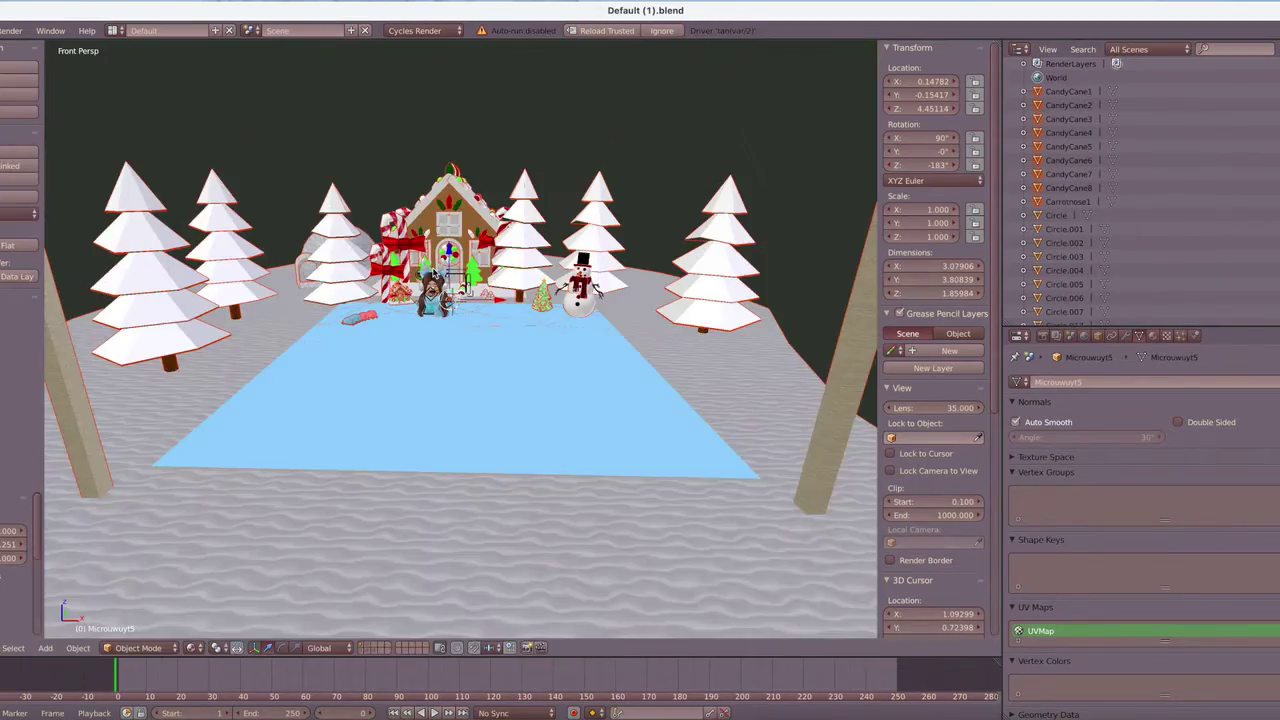
Select the avatar's rig and head parts together and raise them above the rink surface.
{"action": "key", "text": "shift+f"}
{"action": "key", "text": "w"}
{"action": "key", "text": "w"}
{"action": "right_click", "coordinate": [518, 346]}
{"action": "right_click", "coordinate": [411, 178], "text": "shift"}
{"action": "left_click_drag", "start_coordinate": [420, 440], "coordinate": [424, 148]}
Move the avatar across the rink to stand on open ice near the snowman.
{"action": "key", "text": "shift+f"}
{"action": "key", "text": "s"}
{"action": "left_click", "coordinate": [460, 339]}
{"action": "left_click_drag", "start_coordinate": [476, 243], "coordinate": [586, 243]}
{"action": "key", "text": "shift+f"}
{"action": "key", "text": "a"}
{"action": "left_click", "coordinate": [460, 339]}
{"action": "left_click_drag", "start_coordinate": [444, 217], "coordinate": [648, 284]}
Select the parts of the blue ice skates and set their origins to geometry.
{"action": "key", "text": "shift+f"}
{"action": "key", "text": "s"}
{"action": "key", "text": "d"}
{"action": "left_click", "coordinate": [460, 339]}
{"action": "right_click", "coordinate": [369, 337]}
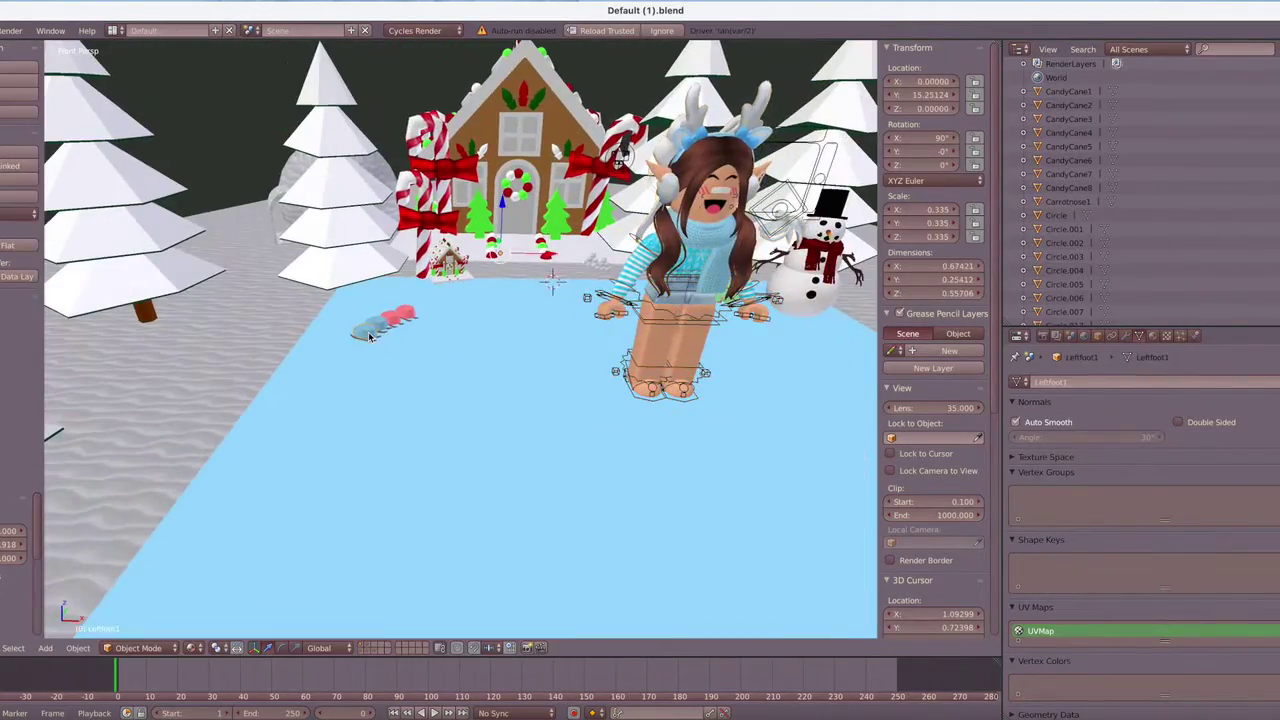
{"action": "key", "text": "w"}
{"action": "left_click", "coordinate": [460, 339]}
{"action": "right_click", "coordinate": [469, 352]}
{"action": "right_click", "coordinate": [469, 352]}
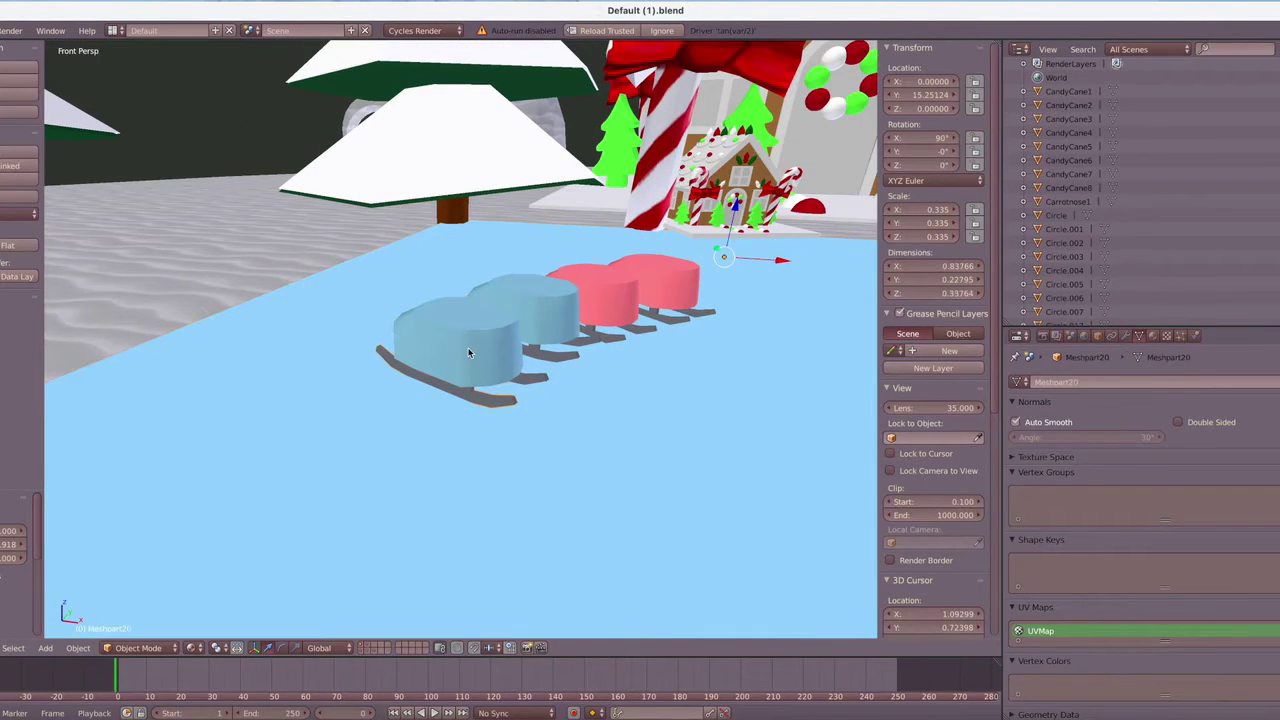
{"action": "left_click", "coordinate": [10, 217]}
{"action": "left_click", "coordinate": [12, 246]}
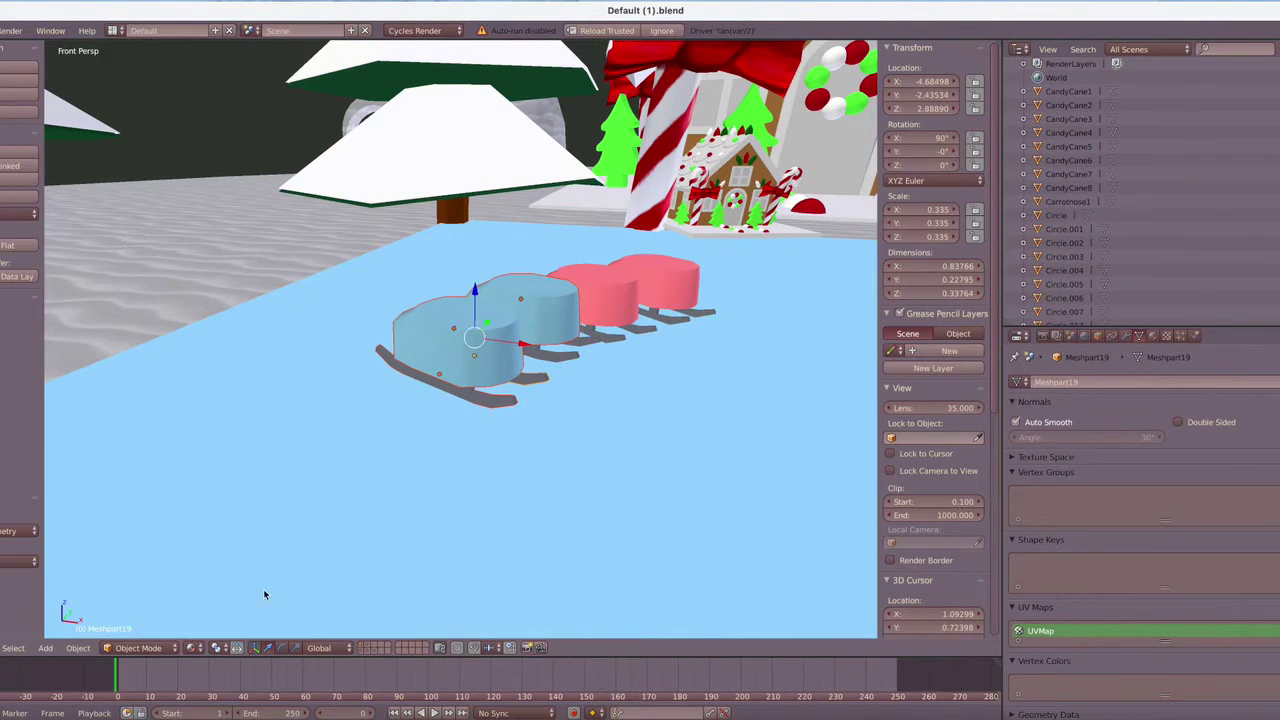
Try to rotate the blue skates in place and undo each attempt.
{"action": "left_click_drag", "start_coordinate": [491, 363], "coordinate": [368, 224]}
{"action": "key", "text": "ctrl+z"}
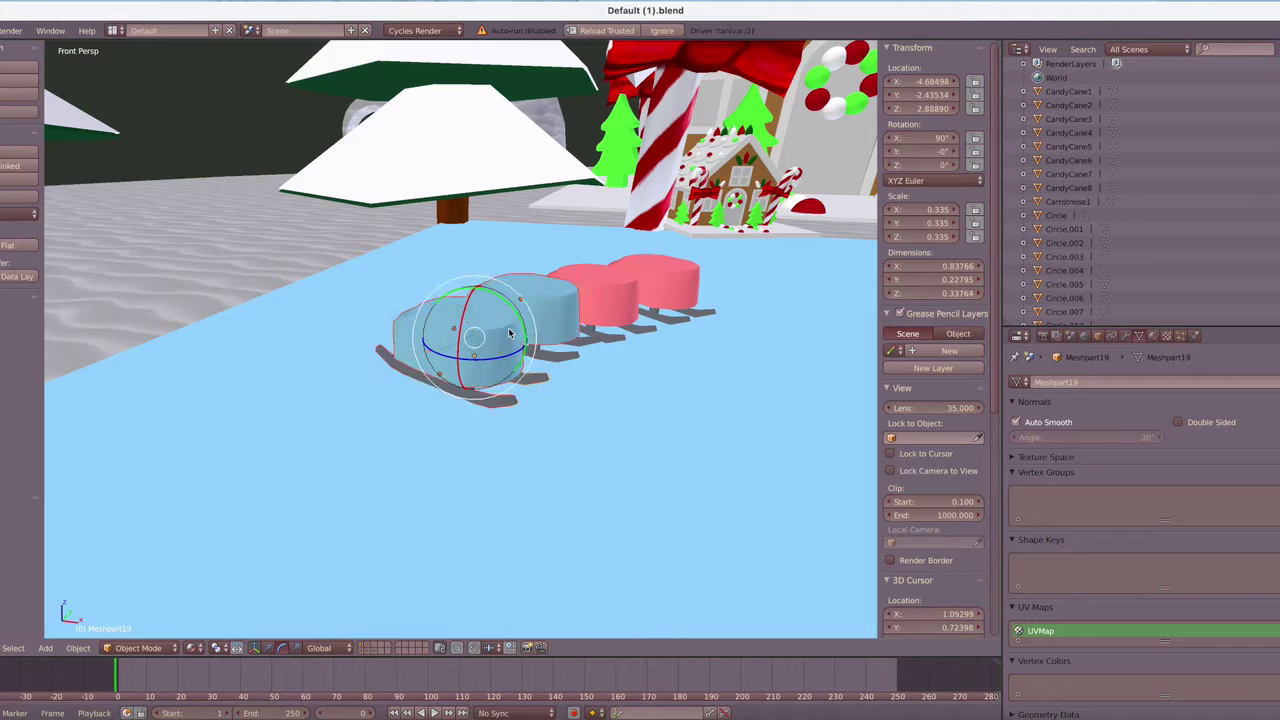
{"action": "left_click", "coordinate": [13, 216]}
{"action": "left_click", "coordinate": [14, 246]}
{"action": "left_click_drag", "start_coordinate": [502, 358], "coordinate": [498, 285]}
{"action": "key", "text": "ctrl+z"}
Try turning the blue skates toward the front of the rink, check them from another side, and undo the rotation.
{"action": "left_click_drag", "start_coordinate": [485, 362], "coordinate": [527, 292]}
{"action": "right_click", "coordinate": [432, 387]}
{"action": "key", "text": "g"}
{"action": "key", "text": "y"}
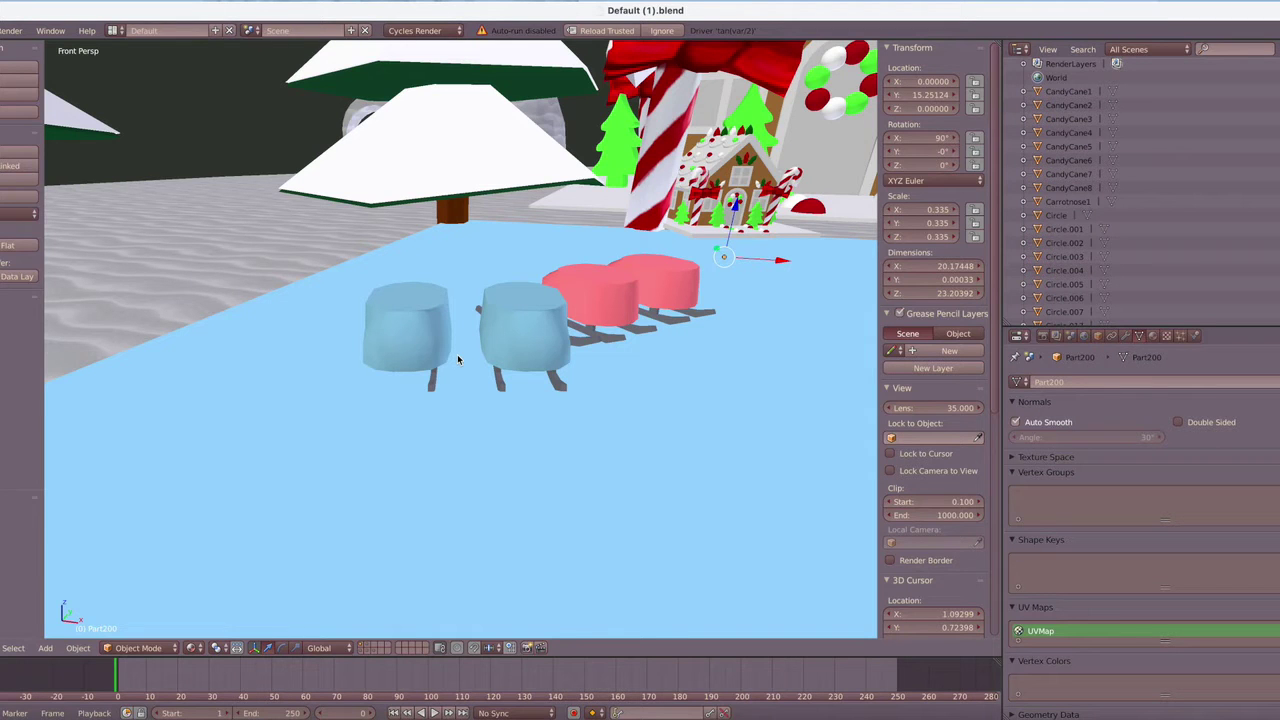
{"action": "key", "text": "shift+f"}
{"action": "key", "text": "a"}
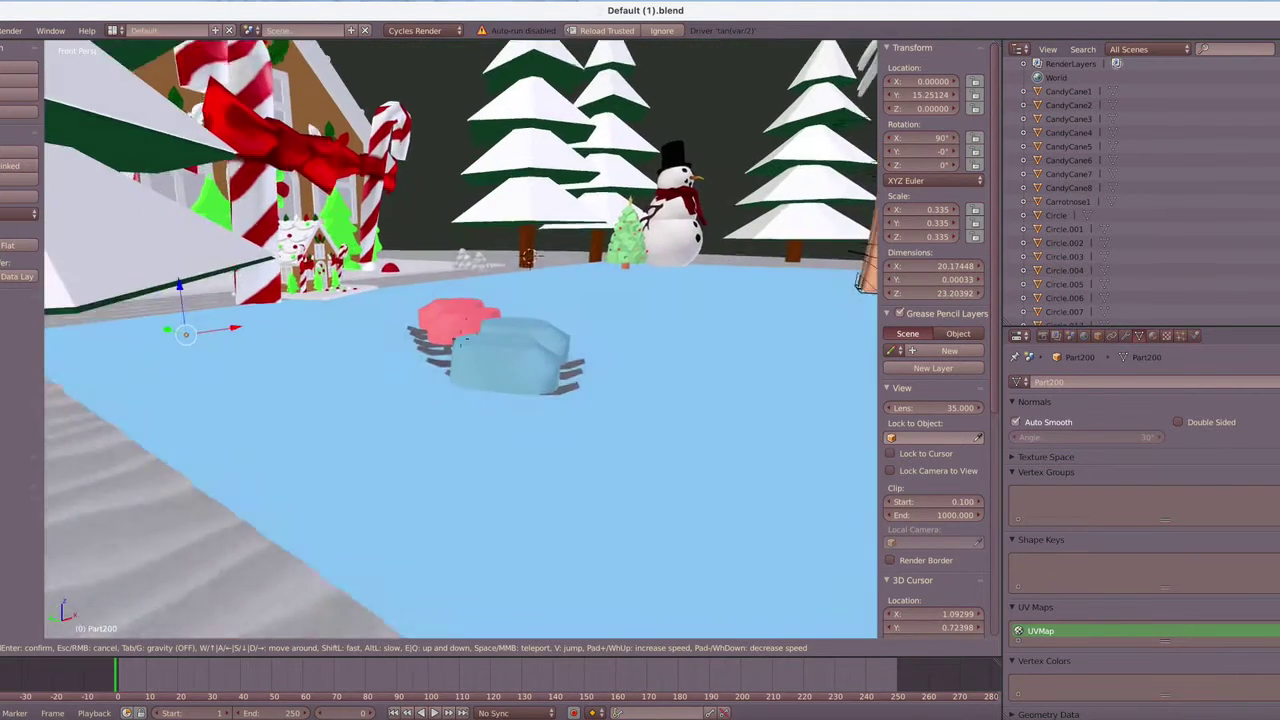
{"action": "key", "text": "w"}
{"action": "left_click", "coordinate": [461, 343]}
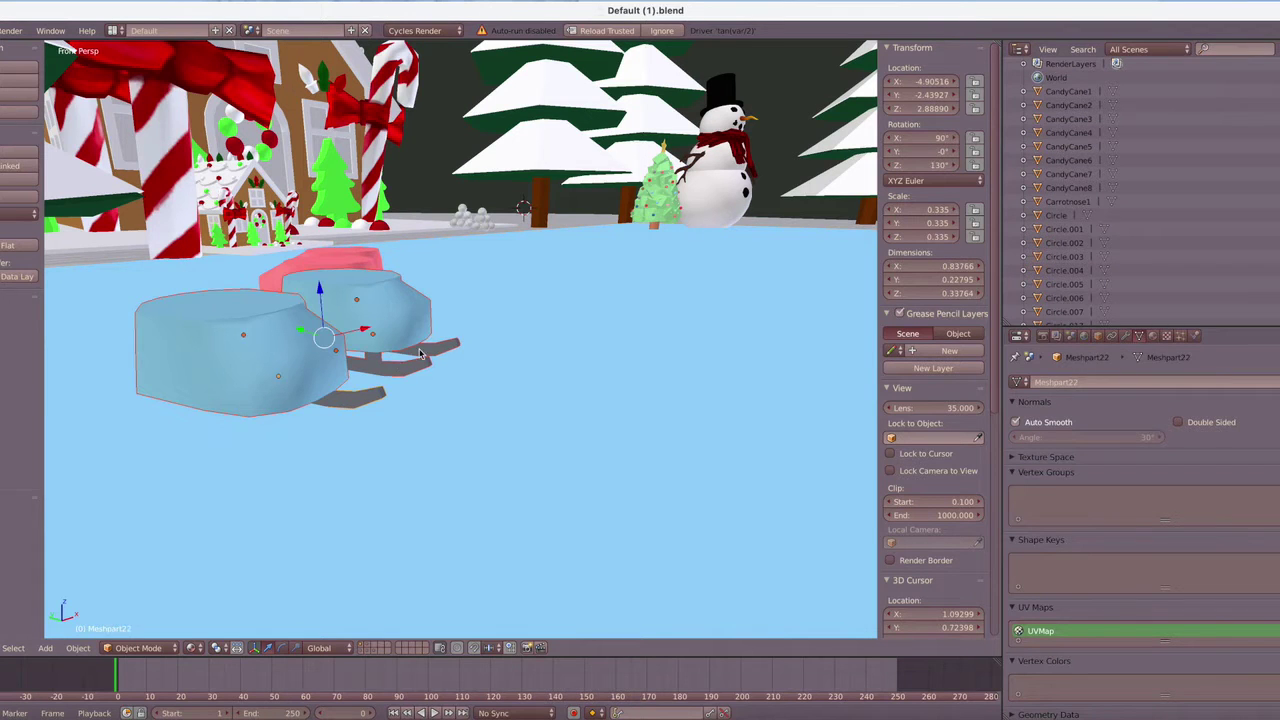
{"action": "key", "text": "ctrl+z"}
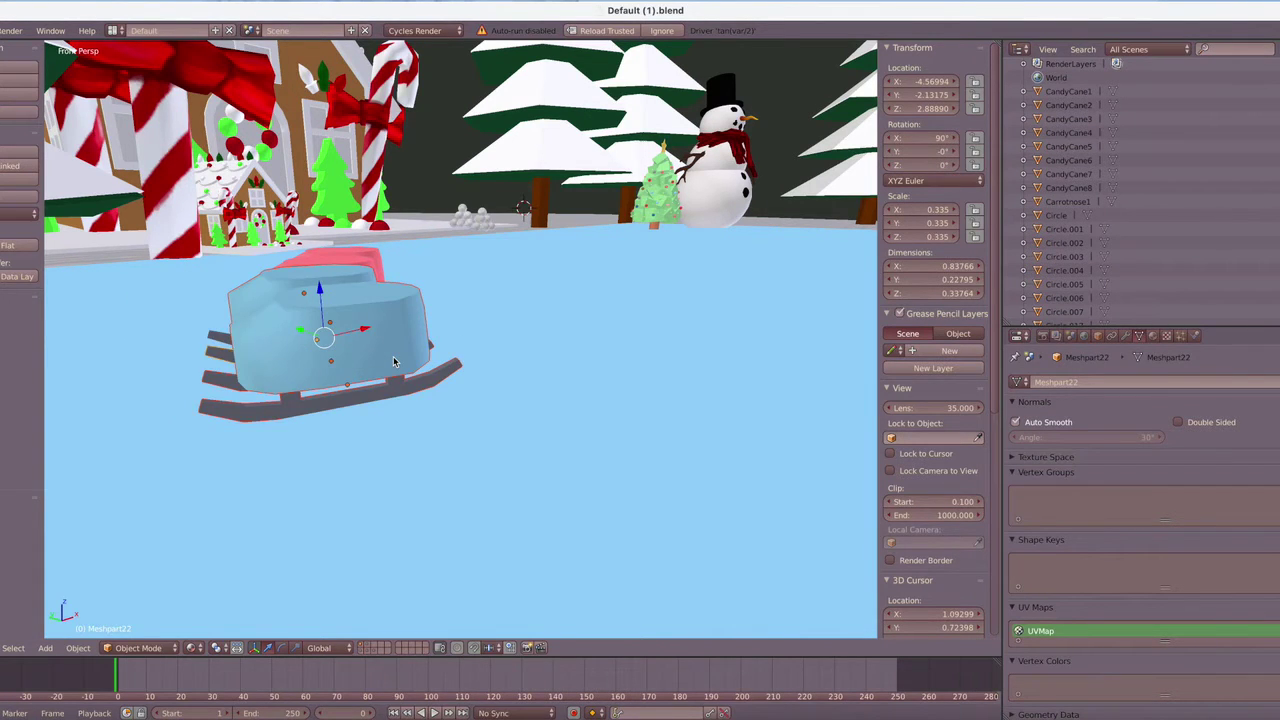
Set the blue skates' origins to geometry again and rotate the skates to about -249° around the Z axis.
{"action": "key", "text": "shift+f"}
{"action": "key", "text": "a"}
{"action": "key", "text": "w"}
{"action": "left_click", "coordinate": [458, 403]}
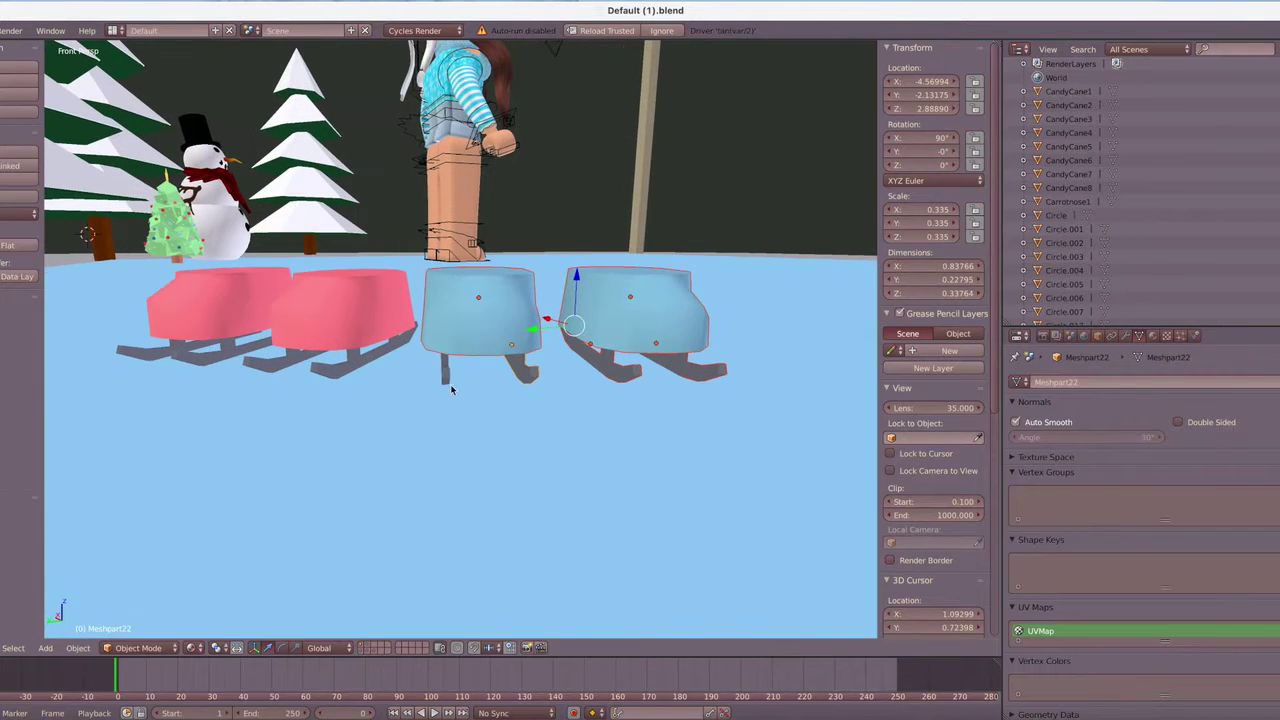
{"action": "left_click", "coordinate": [28, 215]}
{"action": "left_click", "coordinate": [40, 244]}
{"action": "left_click", "coordinate": [281, 648]}
{"action": "left_click_drag", "start_coordinate": [596, 338], "coordinate": [546, 268]}
Move the blue skates across the ice to beside the avatar's feet.
{"action": "left_click", "coordinate": [268, 648]}
{"action": "left_click_drag", "start_coordinate": [527, 322], "coordinate": [368, 272]}
{"action": "left_click_drag", "start_coordinate": [500, 272], "coordinate": [420, 257]}
{"action": "key", "text": "shift+f"}
{"action": "key", "text": "w"}
{"action": "left_click", "coordinate": [458, 338]}
{"action": "left_click_drag", "start_coordinate": [272, 442], "coordinate": [570, 388]}
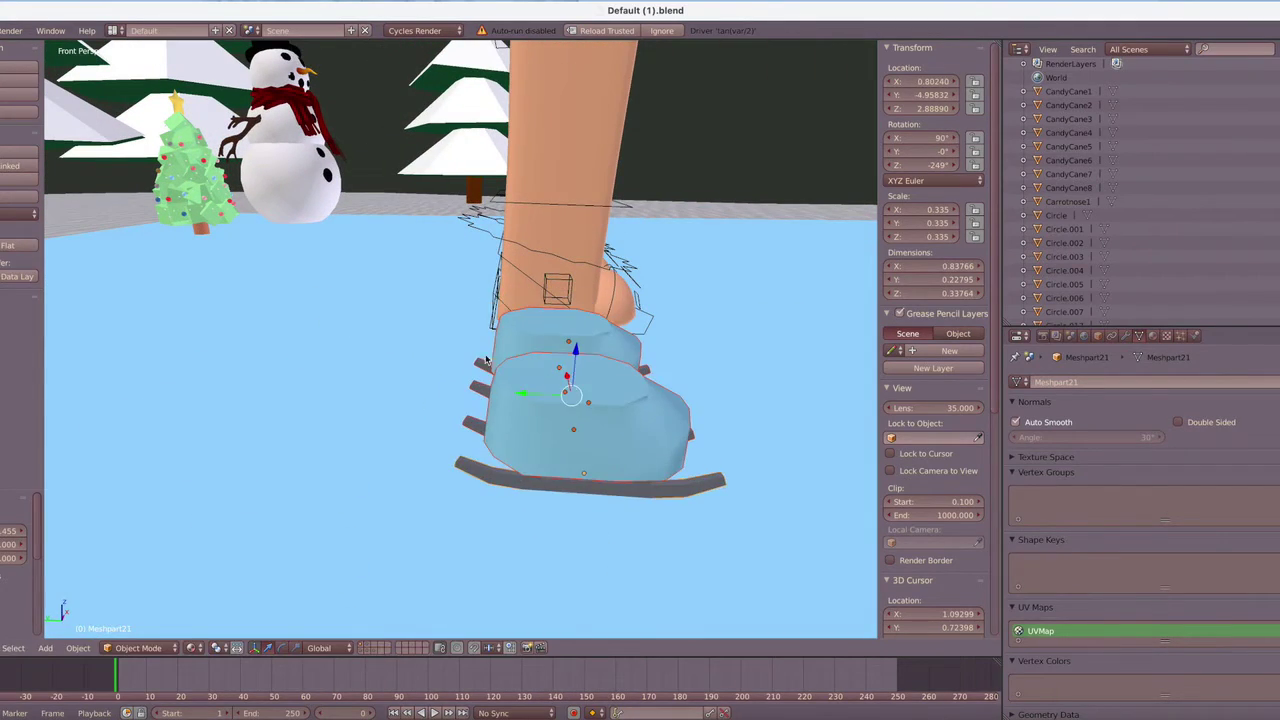
Rotate the avatar's left leg bone about 90° around the X axis so the leg extends backward.
{"action": "key", "text": "shift+f"}
{"action": "key", "text": "d"}
{"action": "key", "text": "s"}
{"action": "left_click", "coordinate": [461, 339]}
{"action": "right_click", "coordinate": [535, 227]}
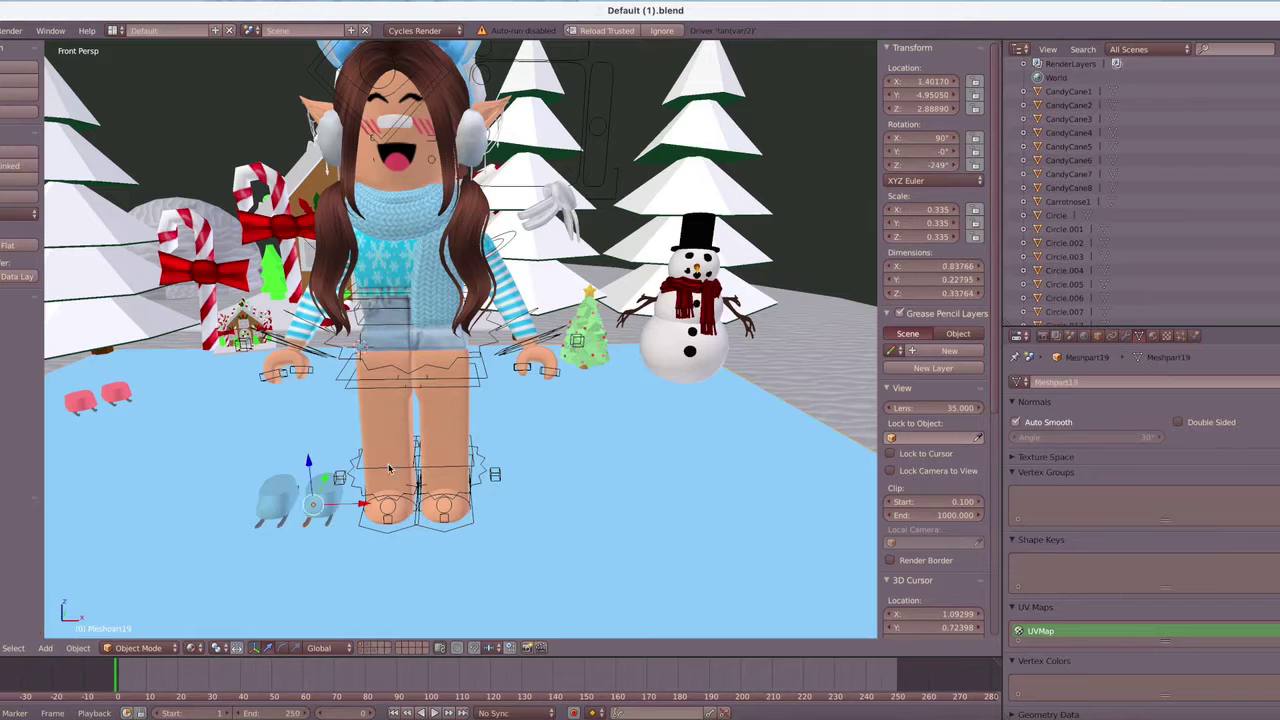
{"action": "right_click", "coordinate": [440, 469]}
{"action": "key", "text": "r"}
{"action": "key", "text": "x"}
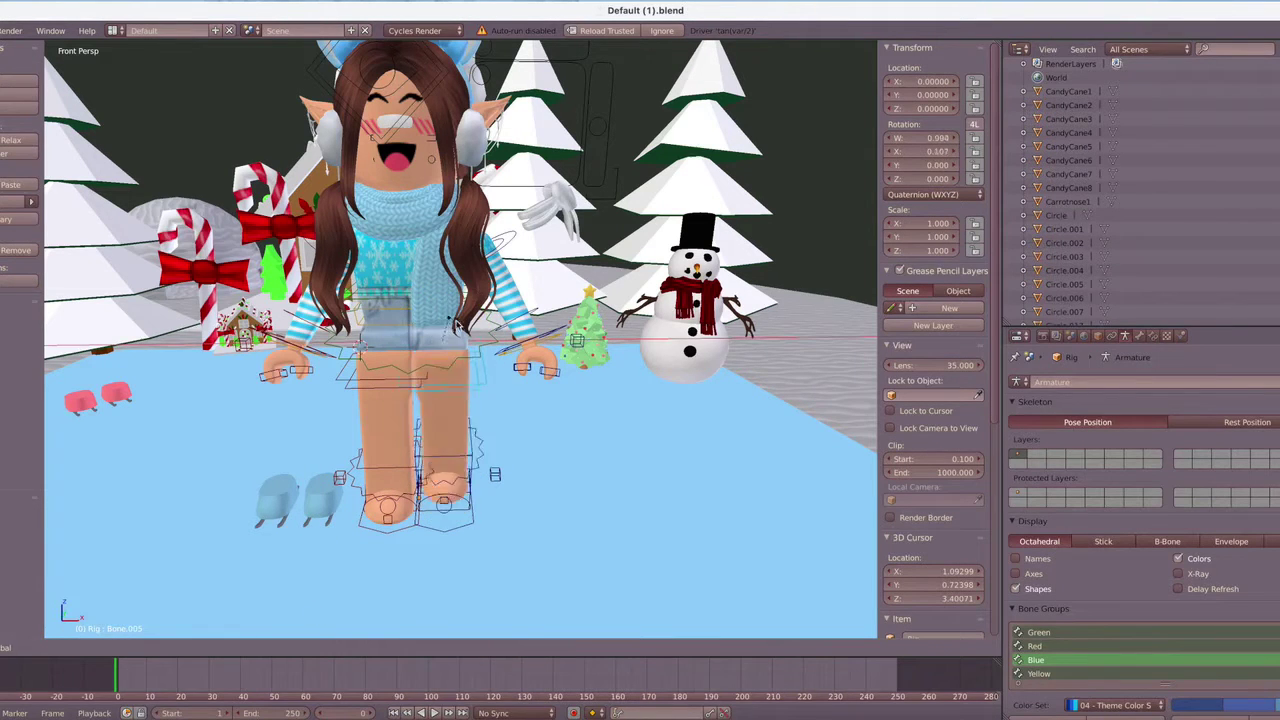
{"action": "left_click", "coordinate": [471, 320]}
{"action": "scroll", "coordinate": [471, 320], "scroll_direction": "right", "scroll_amount": 10}
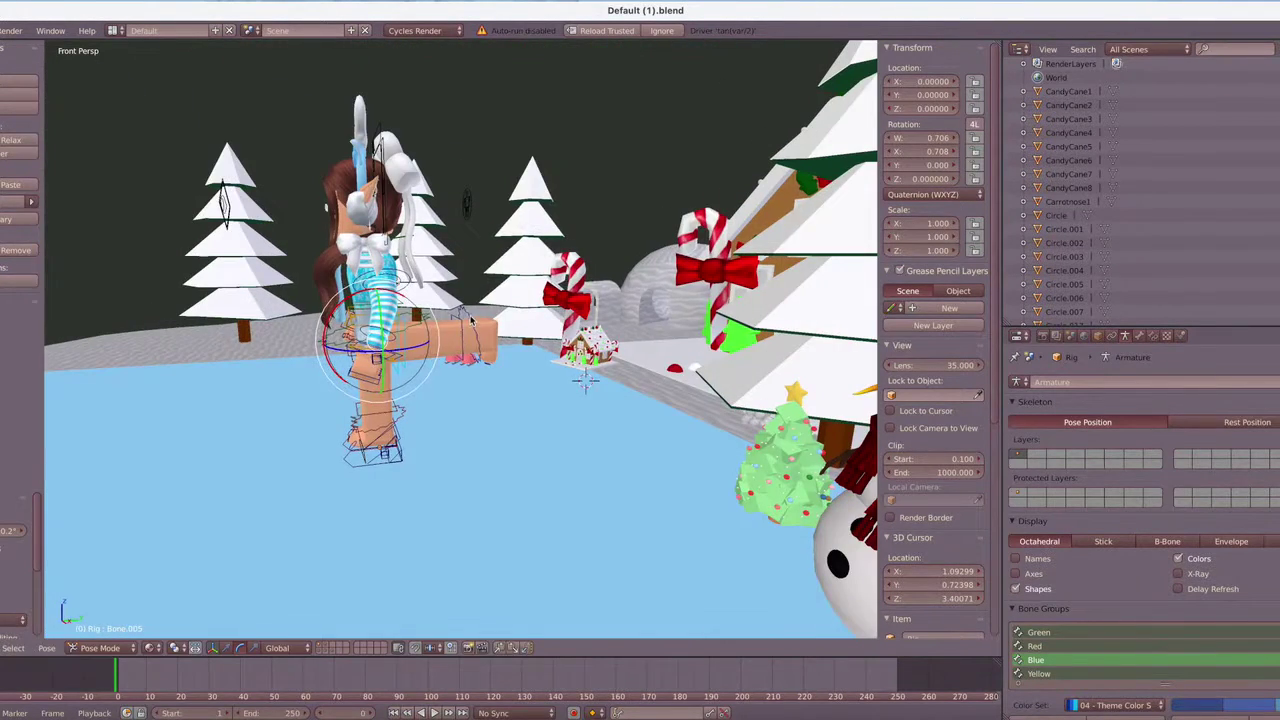
Pose the rig with both arms stretched out to the sides and the upper body leaning forward.
{"action": "key", "text": "shift+f"}
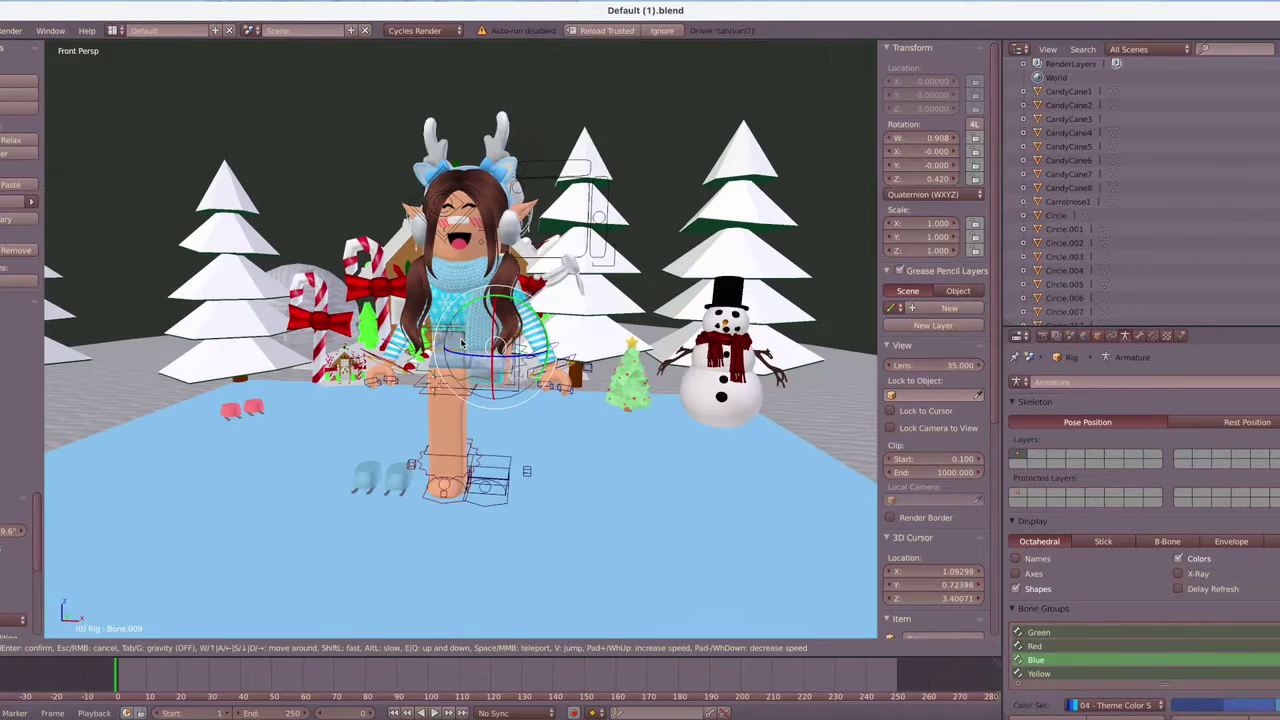
{"action": "left_click_drag", "start_coordinate": [505, 257], "coordinate": [502, 258]}
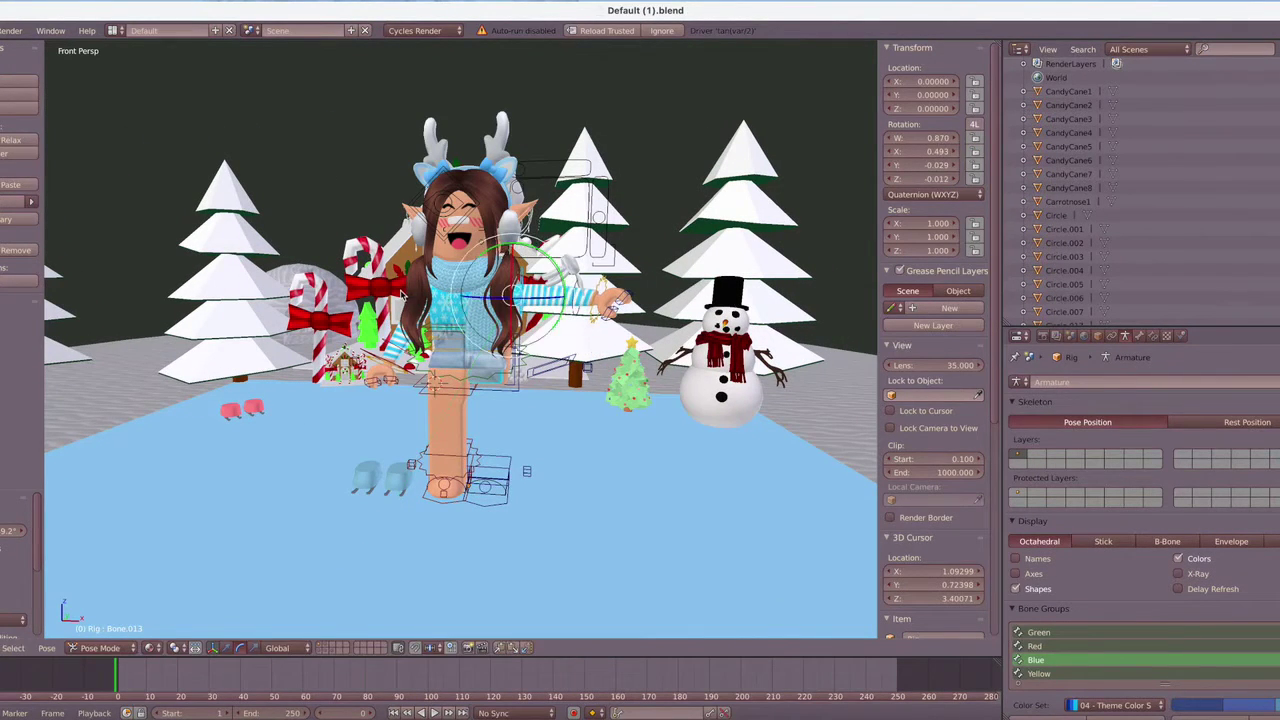
{"action": "mouse_move", "coordinate": [463, 325]}
{"action": "left_mouse_down"}
{"action": "mouse_move", "coordinate": [451, 328]}
{"action": "mouse_move", "coordinate": [462, 325]}
{"action": "left_mouse_up"}
{"action": "left_click_drag", "start_coordinate": [463, 325], "coordinate": [456, 282]}
Tilt the avatar's head and accessories to about 82.3° around X and lower them onto the leaning body.
{"action": "right_click", "coordinate": [445, 252]}
{"action": "left_click_drag", "start_coordinate": [471, 238], "coordinate": [437, 231]}
{"action": "left_click", "coordinate": [268, 648]}
{"action": "key", "text": "shift+f"}
{"action": "key", "text": "d"}
{"action": "left_click", "coordinate": [428, 323]}
{"action": "left_click_drag", "start_coordinate": [427, 200], "coordinate": [428, 240]}
{"action": "left_click_drag", "start_coordinate": [441, 286], "coordinate": [437, 286]}
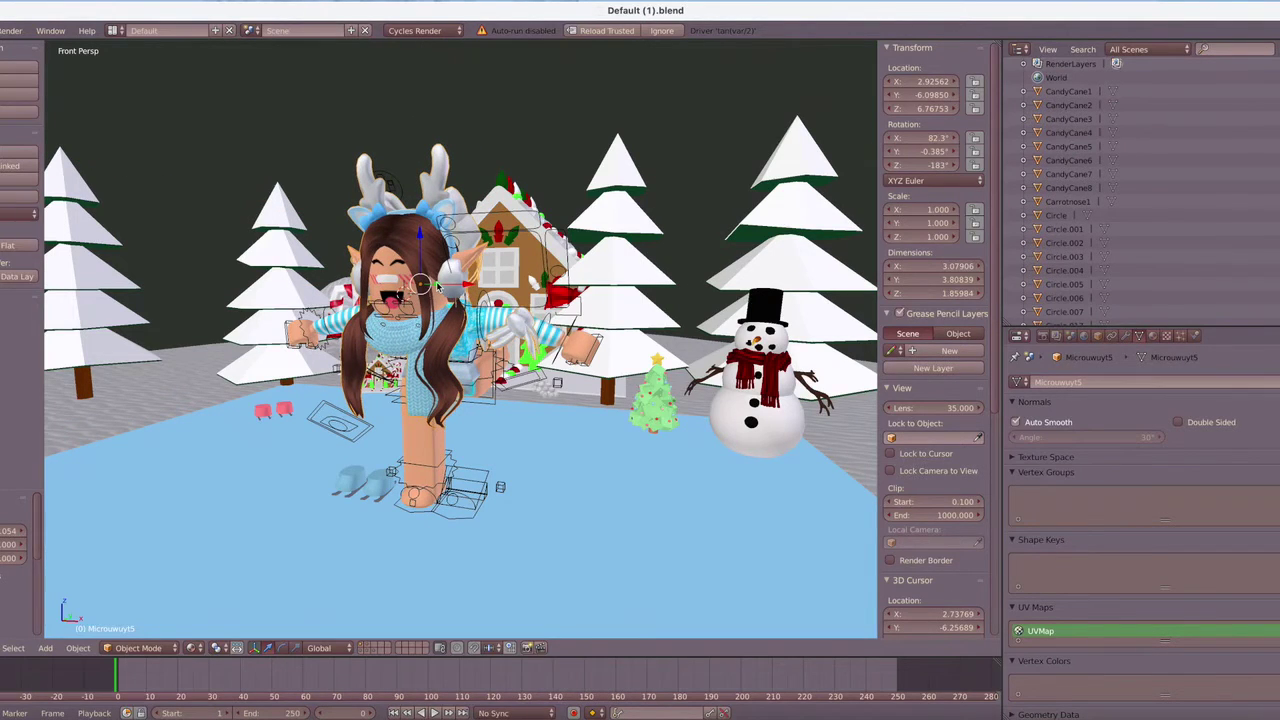
Undo the last change and shift the avatar's head onto the leaning body at about X 2.98, Y -5.91, Z 6.88.
{"action": "key", "text": "ctrl+z"}
{"action": "key", "text": "shift+f"}
{"action": "key", "text": "a"}
{"action": "left_click", "coordinate": [437, 286]}
{"action": "left_click_drag", "start_coordinate": [438, 278], "coordinate": [428, 277]}
{"action": "left_click_drag", "start_coordinate": [441, 279], "coordinate": [442, 270]}
{"action": "key", "text": "d"}
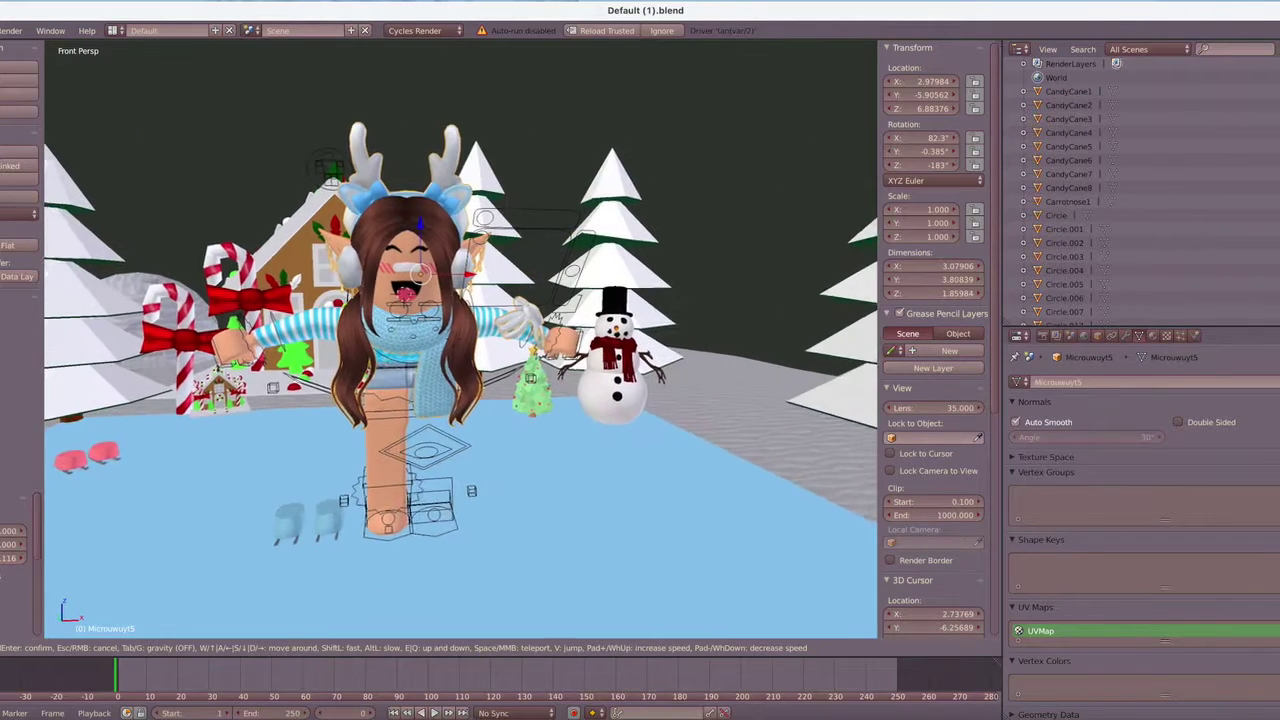
{"action": "key", "text": "s"}
{"action": "left_click", "coordinate": [439, 278]}
Refine the pose of the rig's two outstretched arms and rotate the hand bones.
{"action": "right_click", "coordinate": [418, 308]}
{"action": "left_click_drag", "start_coordinate": [421, 275], "coordinate": [391, 275]}
{"action": "right_click", "coordinate": [518, 310]}
{"action": "left_click_drag", "start_coordinate": [505, 275], "coordinate": [539, 274]}
{"action": "mouse_move", "coordinate": [338, 322]}
{"action": "left_mouse_down"}
{"action": "mouse_move", "coordinate": [329, 308]}
{"action": "mouse_move", "coordinate": [343, 296]}
{"action": "mouse_move", "coordinate": [342, 326]}
{"action": "left_mouse_up"}
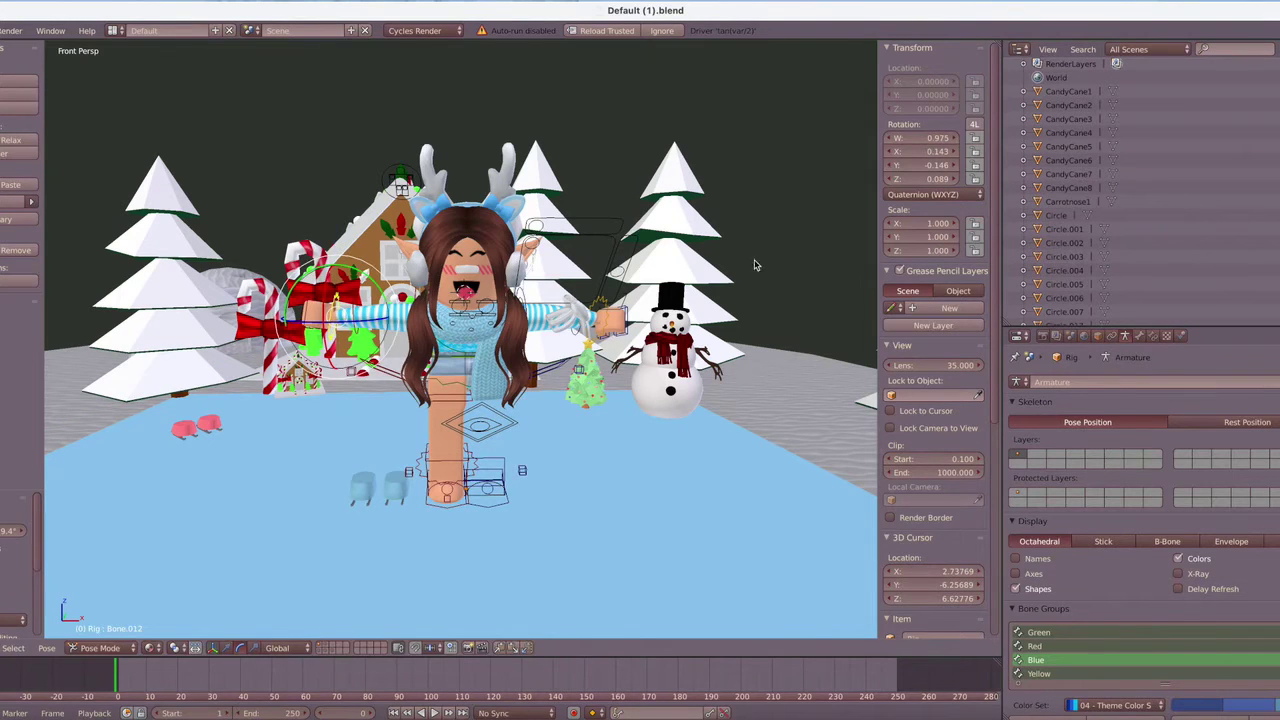
{"action": "left_click_drag", "start_coordinate": [596, 325], "coordinate": [616, 326]}
{"action": "left_click_drag", "start_coordinate": [611, 310], "coordinate": [610, 326]}
{"action": "left_click_drag", "start_coordinate": [608, 325], "coordinate": [648, 308]}
{"action": "left_click_drag", "start_coordinate": [609, 300], "coordinate": [627, 323]}
Join the parts of the left blue skate into one object and recentre its origin.
{"action": "key", "text": "a"}
{"action": "key", "text": "w"}
{"action": "left_click", "coordinate": [489, 382]}
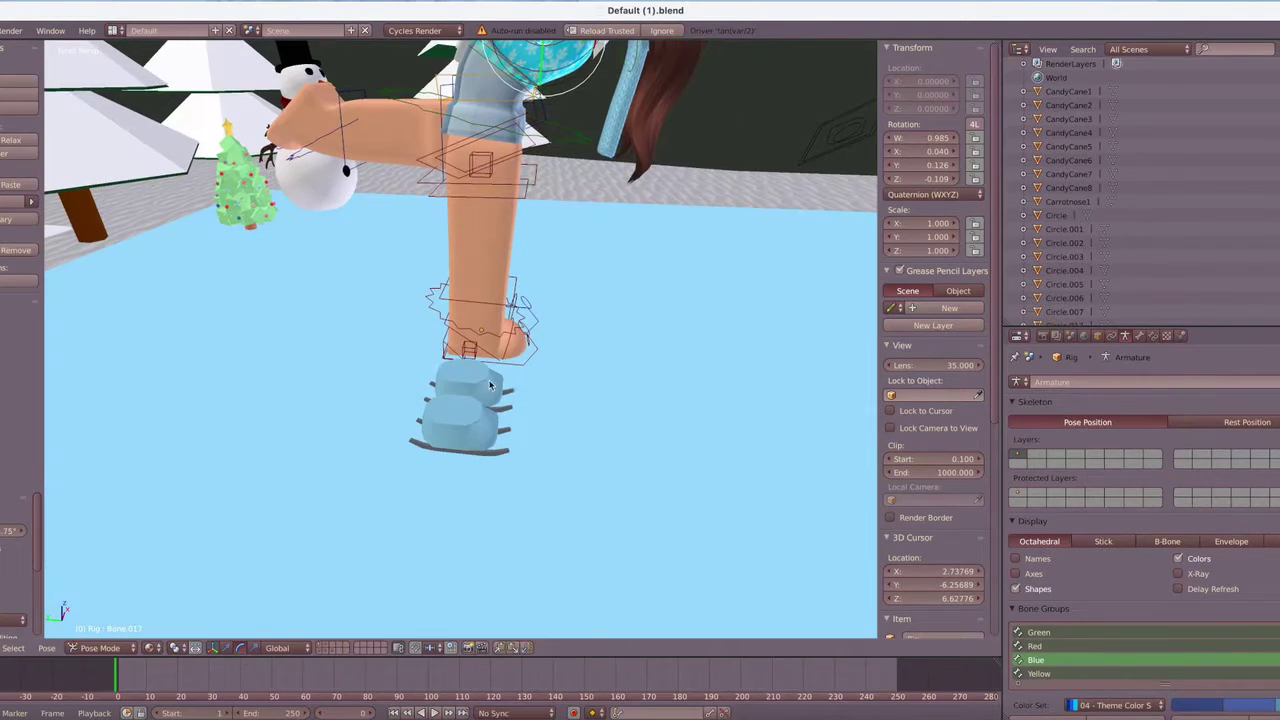
{"action": "right_click", "coordinate": [511, 392]}
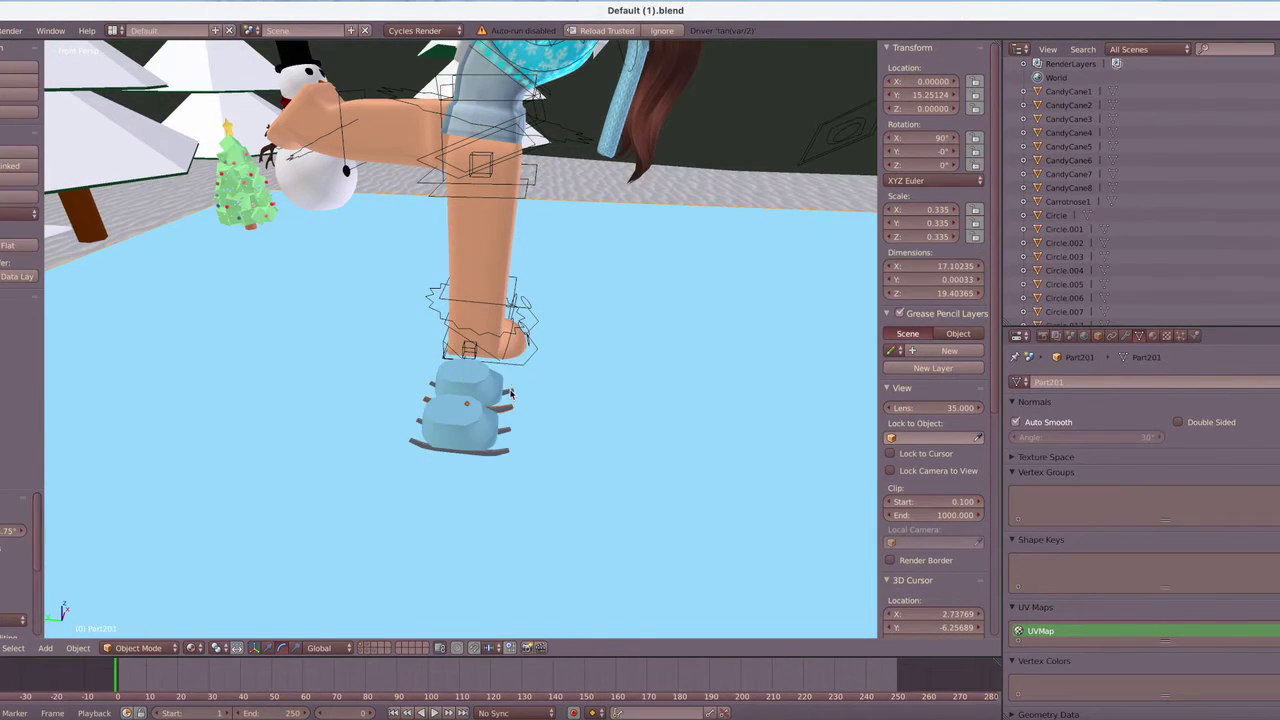
{"action": "key", "text": "shift+f"}
{"action": "key", "text": "w"}
{"action": "left_click", "coordinate": [461, 343]}
{"action": "right_click", "coordinate": [226, 322], "text": "shift"}
{"action": "key", "text": "shift+f"}
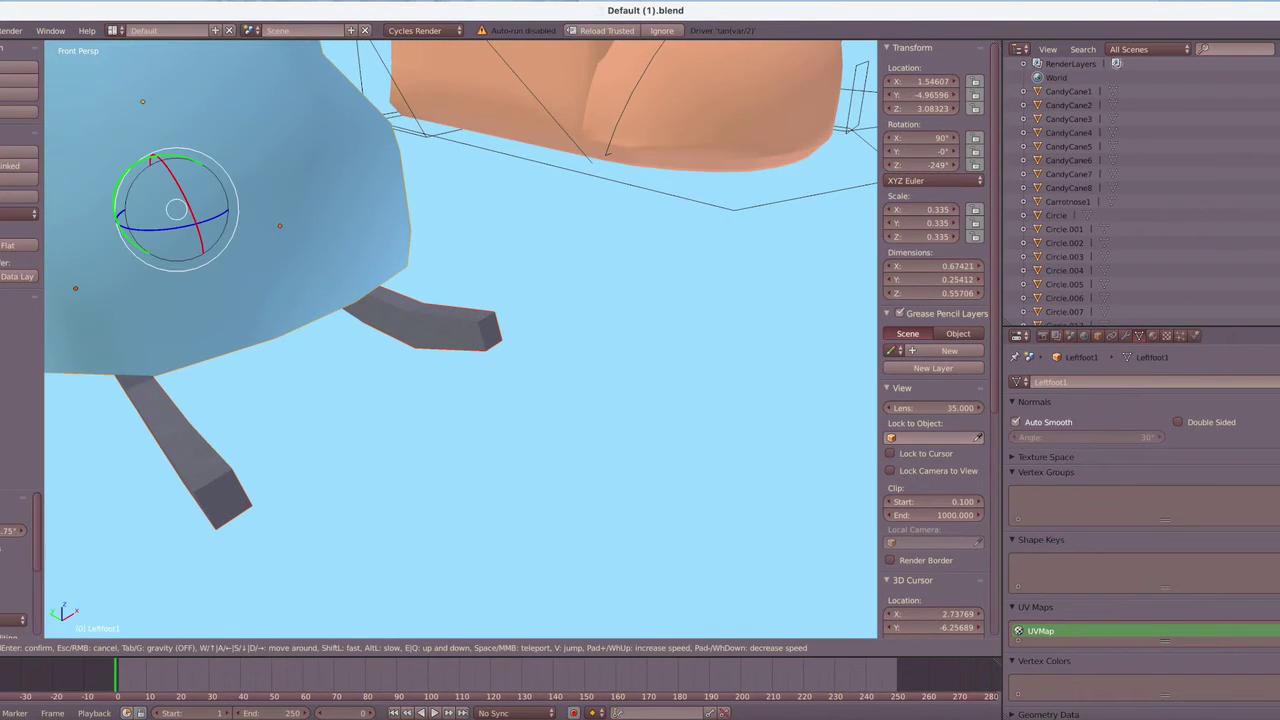
{"action": "key", "text": "s"}
{"action": "left_click", "coordinate": [461, 341]}
{"action": "left_click", "coordinate": [18, 198]}
{"action": "left_click", "coordinate": [20, 214]}
{"action": "left_click", "coordinate": [32, 245]}
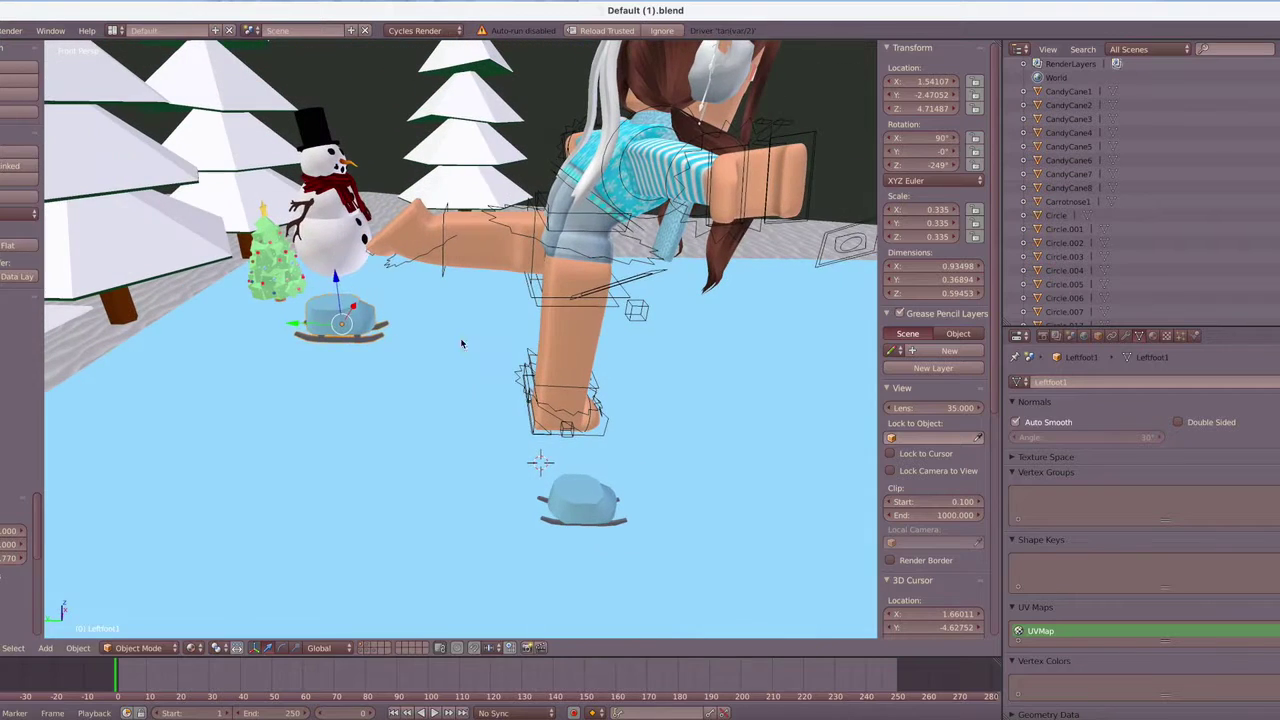
Move the left skate to X 2.86, scale it to 0.427 and rotate it to about -66.3°, -45.6°, -122° for the raised foot.
{"action": "key", "text": "x"}
{"action": "left_click", "coordinate": [362, 256]}
{"action": "key", "text": "r"}
{"action": "key", "text": "x"}
{"action": "left_click", "coordinate": [360, 382]}
{"action": "key", "text": "s"}
{"action": "left_click", "coordinate": [359, 409]}
{"action": "key", "text": "r"}
{"action": "key", "text": "x"}
{"action": "left_click", "coordinate": [290, 430]}
Move the left skate up and across to the raised back foot, at a height of about Z 5.47.
{"action": "key", "text": "shift+f"}
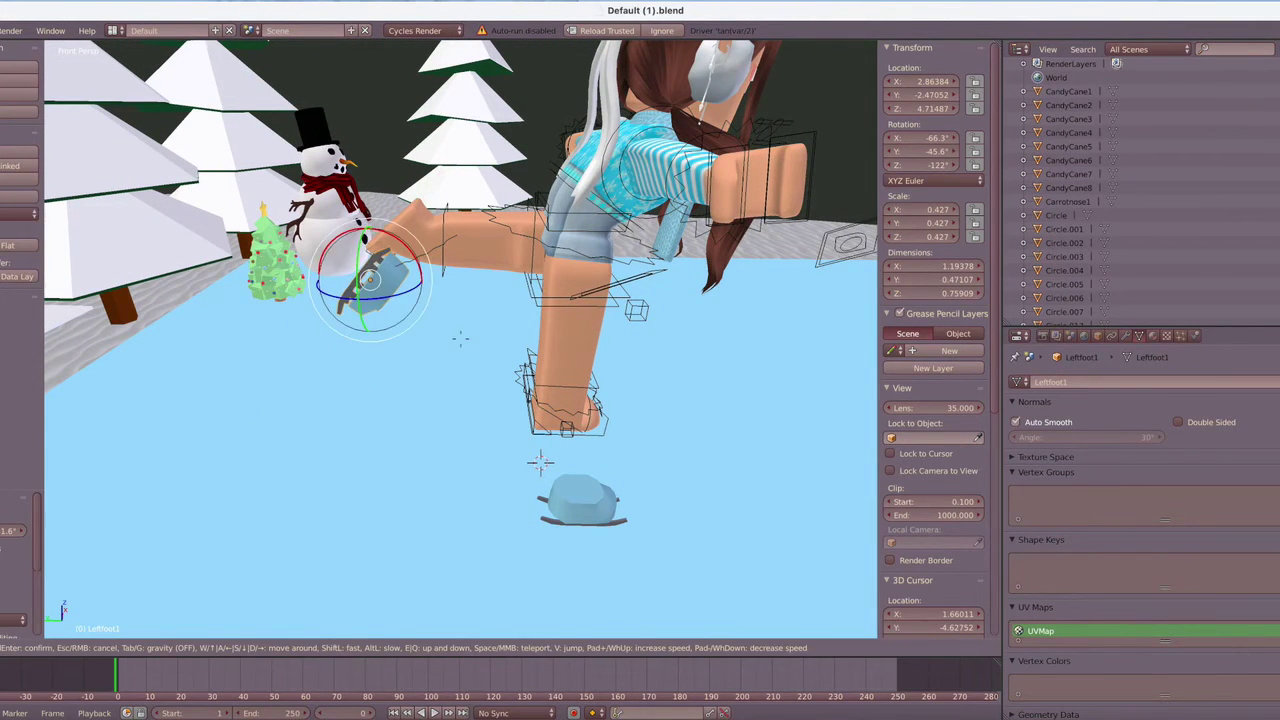
{"action": "key", "text": "a"}
{"action": "left_click", "coordinate": [461, 339]}
{"action": "left_click", "coordinate": [272, 648]}
{"action": "left_click_drag", "start_coordinate": [378, 323], "coordinate": [357, 325]}
{"action": "left_click_drag", "start_coordinate": [405, 282], "coordinate": [397, 219]}
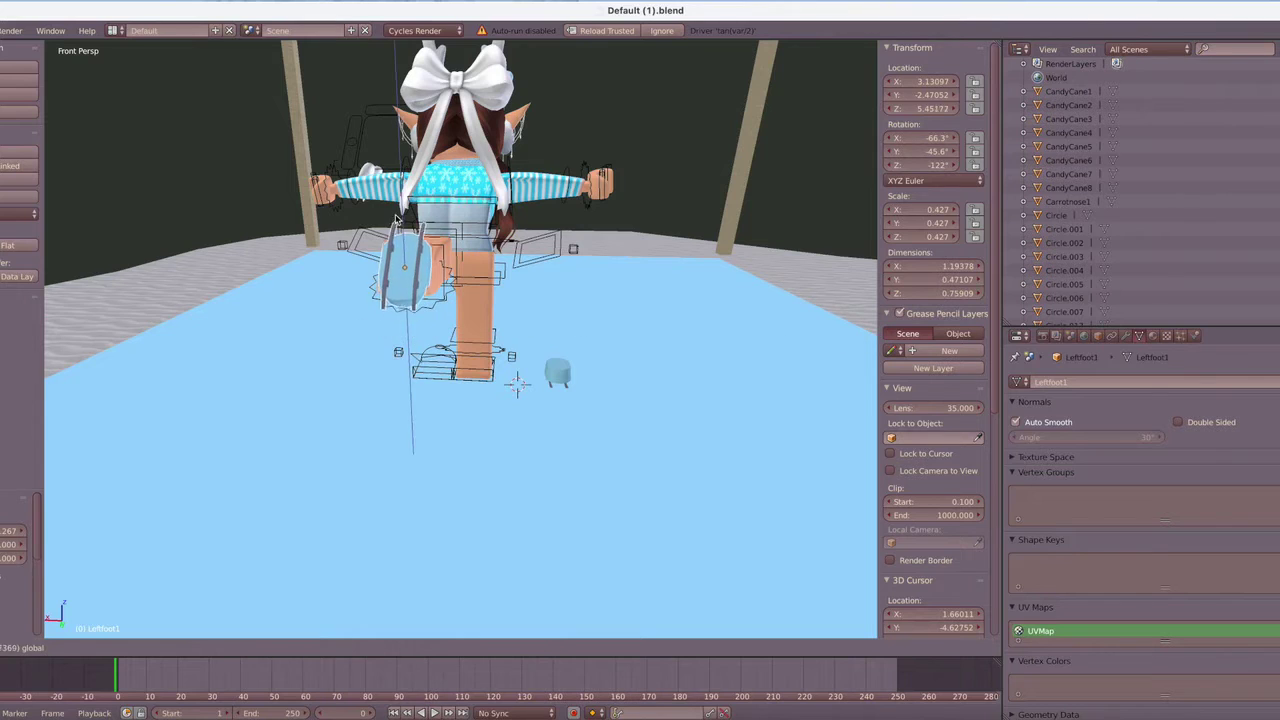
{"action": "key", "text": "d"}
{"action": "left_click", "coordinate": [365, 421]}
{"action": "left_click_drag", "start_coordinate": [370, 211], "coordinate": [370, 206]}
{"action": "left_click_drag", "start_coordinate": [318, 265], "coordinate": [311, 265]}
Fine-tune the left skate's position on the raised foot to about X 3.35, Y -2.61.
{"action": "key", "text": "shift+f"}
{"action": "key", "text": "a"}
{"action": "left_click", "coordinate": [461, 344]}
{"action": "left_click_drag", "start_coordinate": [413, 272], "coordinate": [405, 271]}
{"action": "key", "text": "shift+f"}
{"action": "key", "text": "a"}
{"action": "left_click", "coordinate": [461, 344]}
{"action": "left_click_drag", "start_coordinate": [507, 259], "coordinate": [563, 264]}
Enlarge the left skate unevenly to a scale of about 0.48, 0.50, 0.44 around the raised foot.
{"action": "left_click", "coordinate": [295, 648]}
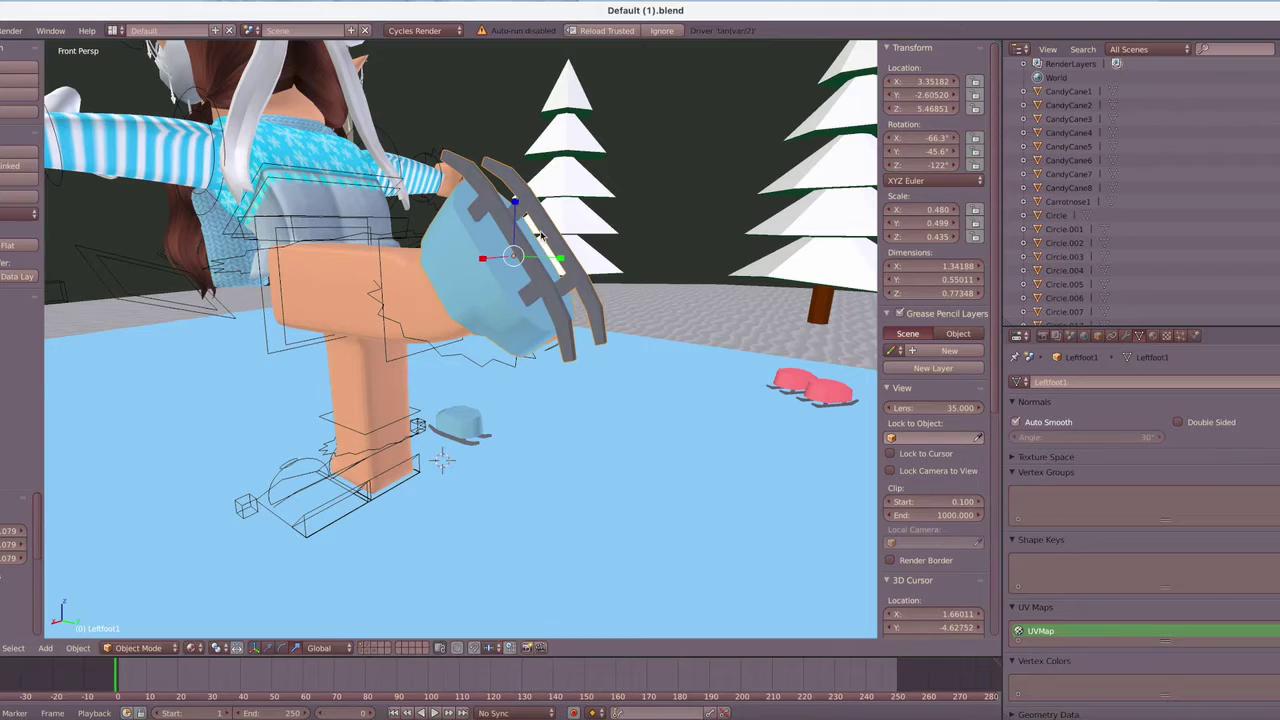
{"action": "left_click_drag", "start_coordinate": [484, 260], "coordinate": [480, 261]}
{"action": "key", "text": "shift+f"}
{"action": "key", "text": "d"}
{"action": "left_click", "coordinate": [461, 344]}
Shift the left skate over the raised foot to about X 3.16, Y -2.69.
{"action": "left_click", "coordinate": [268, 650]}
{"action": "left_click_drag", "start_coordinate": [381, 220], "coordinate": [430, 221]}
{"action": "key", "text": "shift+f"}
{"action": "key", "text": "a"}
{"action": "left_click", "coordinate": [461, 344]}
{"action": "left_click_drag", "start_coordinate": [510, 234], "coordinate": [499, 236]}
{"action": "key", "text": "shift+f"}
{"action": "key", "text": "e"}
{"action": "key", "text": "w"}
{"action": "left_click", "coordinate": [461, 344]}
Scale the left skate up to about 0.651, 0.701, 0.624 so it encloses the raised foot.
{"action": "left_click", "coordinate": [295, 648]}
{"action": "mouse_move", "coordinate": [481, 416]}
{"action": "left_mouse_down"}
{"action": "mouse_move", "coordinate": [486, 401]}
{"action": "mouse_move", "coordinate": [547, 380]}
{"action": "mouse_move", "coordinate": [477, 404]}
{"action": "left_mouse_up"}
{"action": "left_click", "coordinate": [479, 420]}
{"action": "left_click", "coordinate": [294, 648]}
{"action": "key", "text": "shift+f"}
{"action": "key", "text": "q"}
{"action": "left_click", "coordinate": [492, 262]}
{"action": "left_click_drag", "start_coordinate": [546, 223], "coordinate": [574, 225]}
Join the parts of the remaining blue skate into one object and recentre its origin.
{"action": "key", "text": "shift+f"}
{"action": "key", "text": "e"}
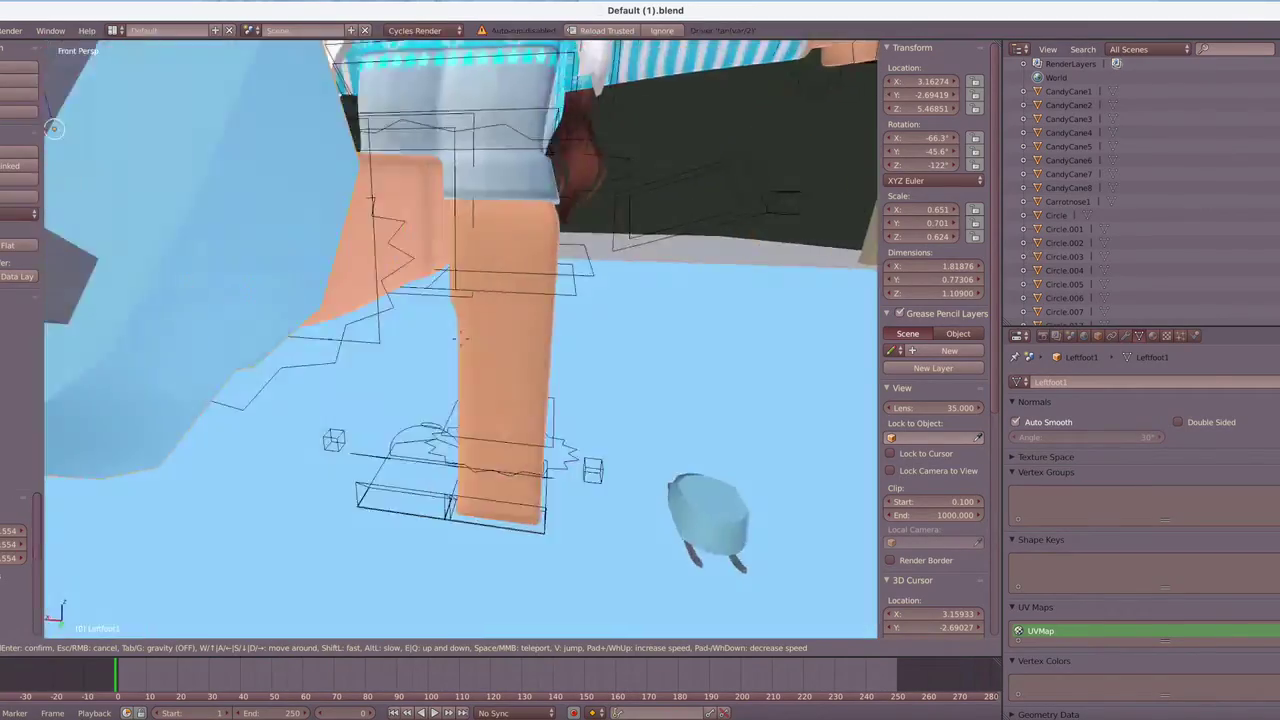
{"action": "key", "text": "s"}
{"action": "left_click", "coordinate": [461, 339]}
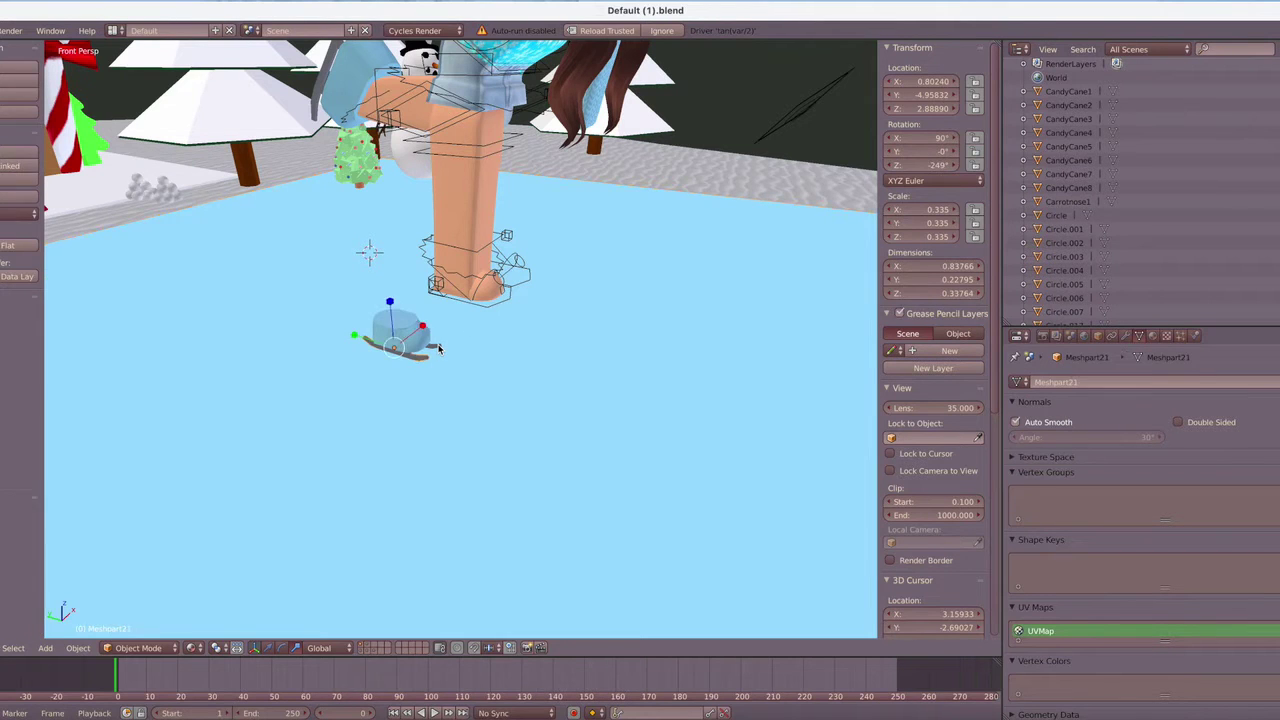
{"action": "key", "text": "shift+f"}
{"action": "key", "text": "w"}
{"action": "left_click", "coordinate": [387, 330]}
{"action": "left_click", "coordinate": [20, 198]}
{"action": "left_click", "coordinate": [20, 214]}
{"action": "left_click", "coordinate": [20, 246]}
Scale the right skate to 0.571 and move it onto the standing foot at about X 2.41, Y -4.96, Z 2.95.
{"action": "key", "text": "s"}
{"action": "left_click", "coordinate": [238, 277]}
{"action": "left_click", "coordinate": [268, 648]}
{"action": "left_click_drag", "start_coordinate": [360, 252], "coordinate": [695, 200]}
{"action": "key", "text": "shift+f"}
{"action": "key", "text": "d"}
{"action": "left_click", "coordinate": [461, 339]}
Scale the right skate to about 0.644, 0.608, 0.718 and shift it to about X 2.43, Z 2.99 around the foot.
{"action": "left_click", "coordinate": [295, 649]}
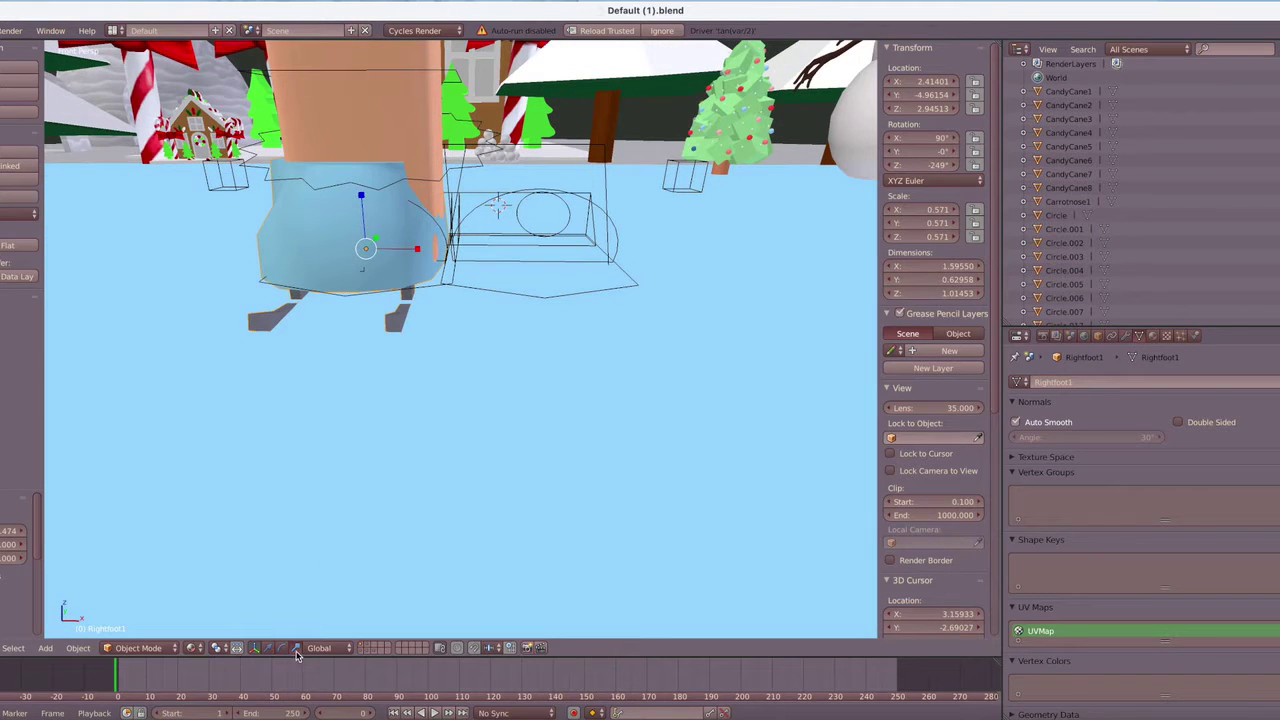
{"action": "left_click_drag", "start_coordinate": [418, 249], "coordinate": [379, 237]}
{"action": "left_click_drag", "start_coordinate": [361, 196], "coordinate": [362, 191]}
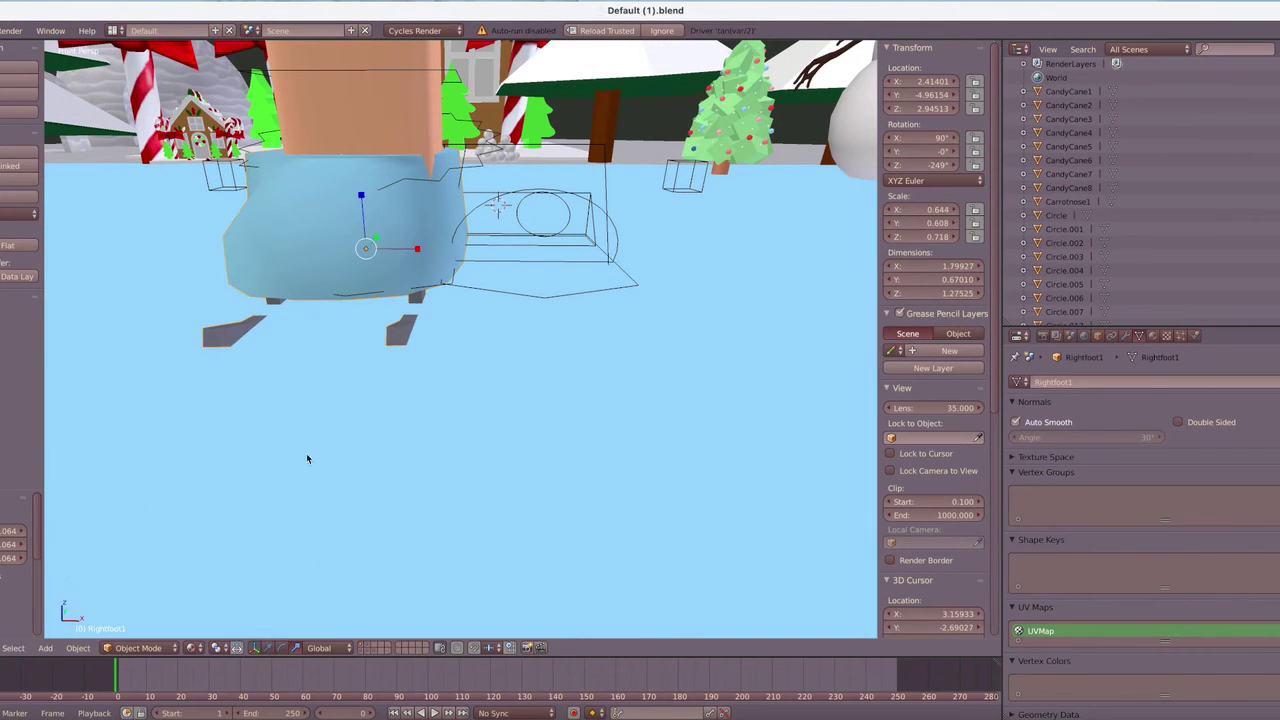
{"action": "key", "text": "g"}
{"action": "key", "text": "z"}
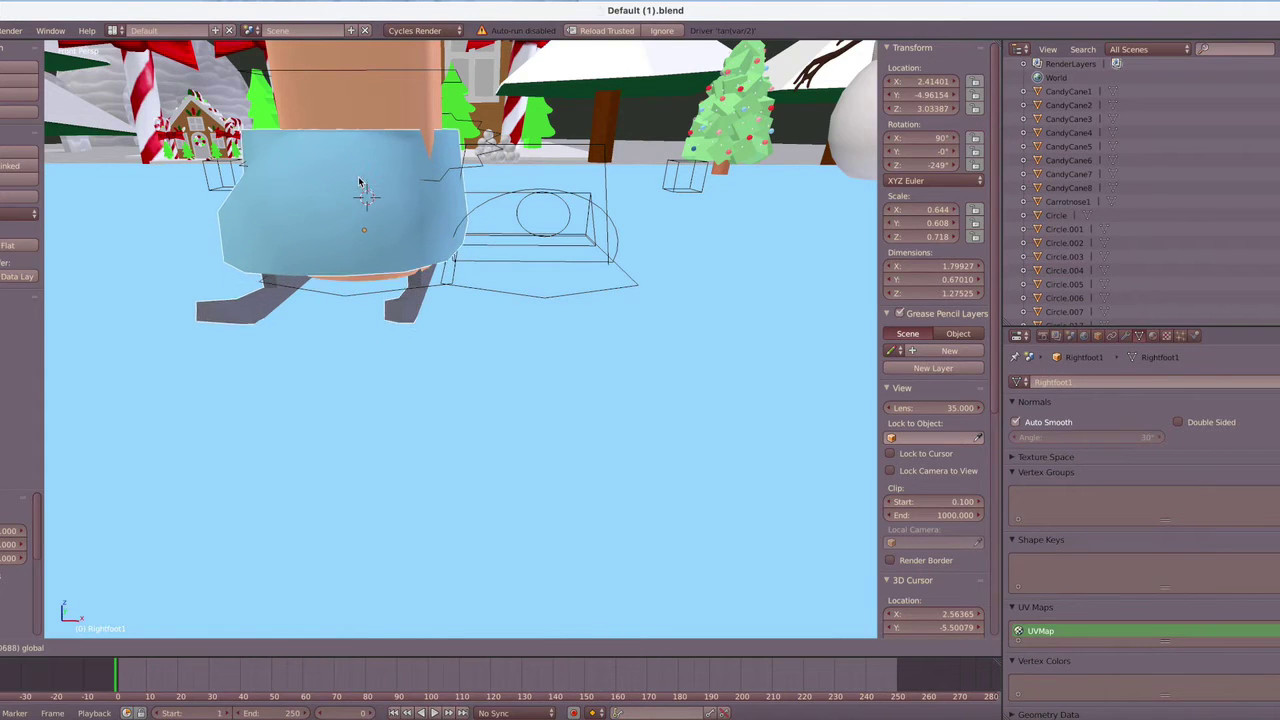
{"action": "left_click_drag", "start_coordinate": [423, 243], "coordinate": [428, 245]}
Fine-tune the right skate's scale to about 0.646, 0.608, 0.715 on the standing foot.
{"action": "key", "text": "shift+f"}
{"action": "key", "text": "d"}
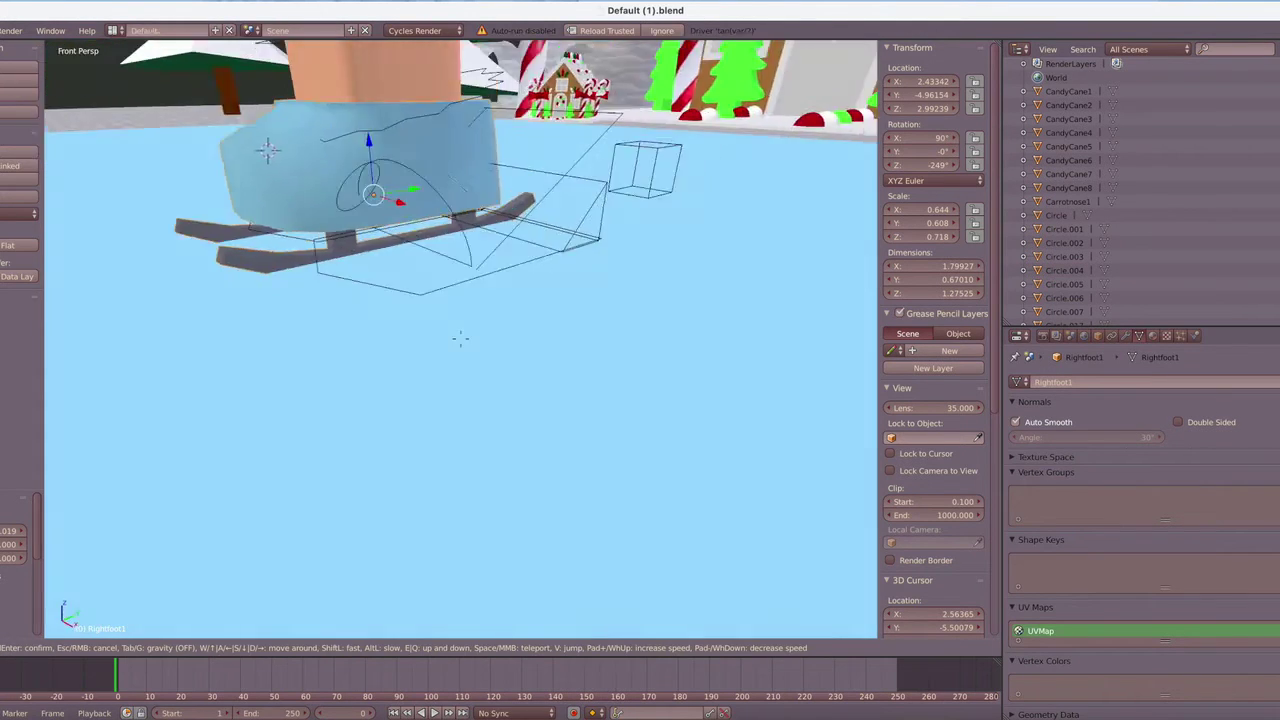
{"action": "key", "text": "e"}
{"action": "left_click", "coordinate": [460, 338]}
{"action": "left_click", "coordinate": [297, 649]}
{"action": "left_click_drag", "start_coordinate": [382, 457], "coordinate": [378, 449]}
{"action": "left_click_drag", "start_coordinate": [386, 454], "coordinate": [390, 461]}
{"action": "key", "text": "shift+f"}
{"action": "key", "text": "s"}
{"action": "left_click", "coordinate": [460, 338]}
Preview the whole scene in Rendered shading and return to Material shading.
{"action": "left_click", "coordinate": [194, 648]}
{"action": "left_click", "coordinate": [208, 556]}
{"action": "left_click", "coordinate": [193, 649]}
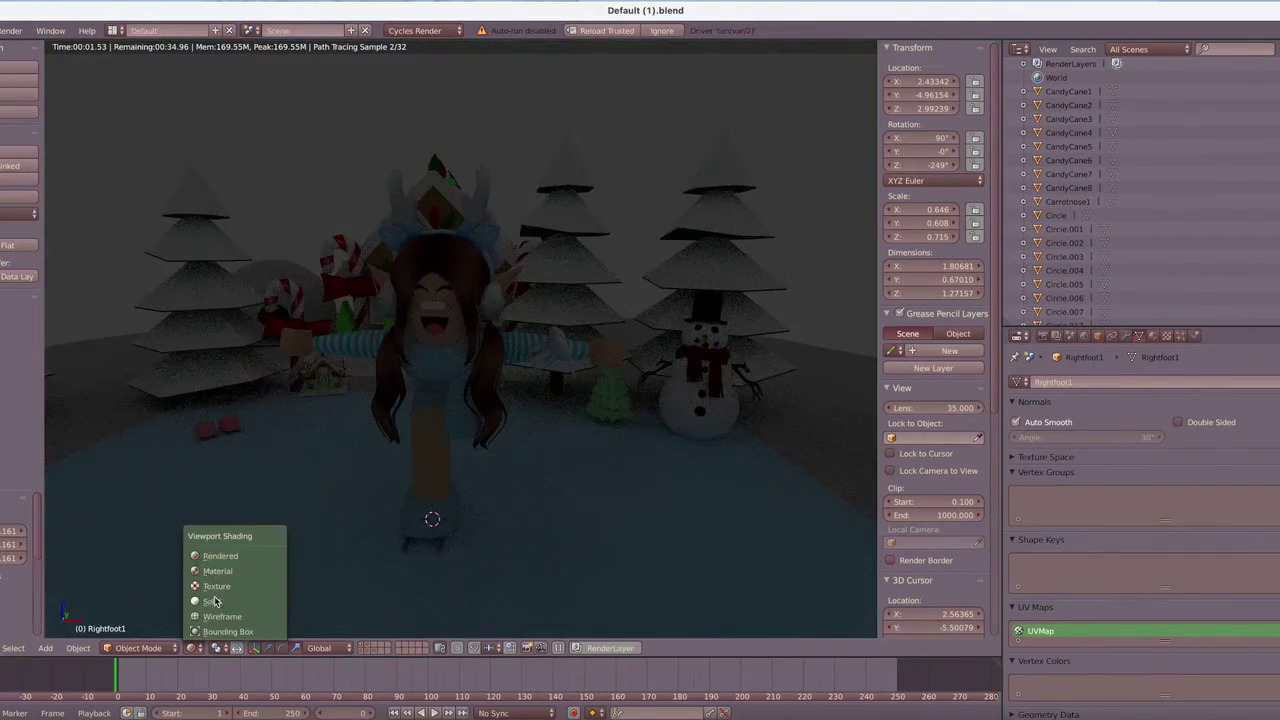
{"action": "left_click", "coordinate": [208, 570]}
Add a Hemi lamp in front of the avatar at about X 2.95, Y -10.67, Z 6.58, rotated 97.6° around X.
{"action": "left_click", "coordinate": [45, 647]}
{"action": "mouse_move", "coordinate": [64, 475]}
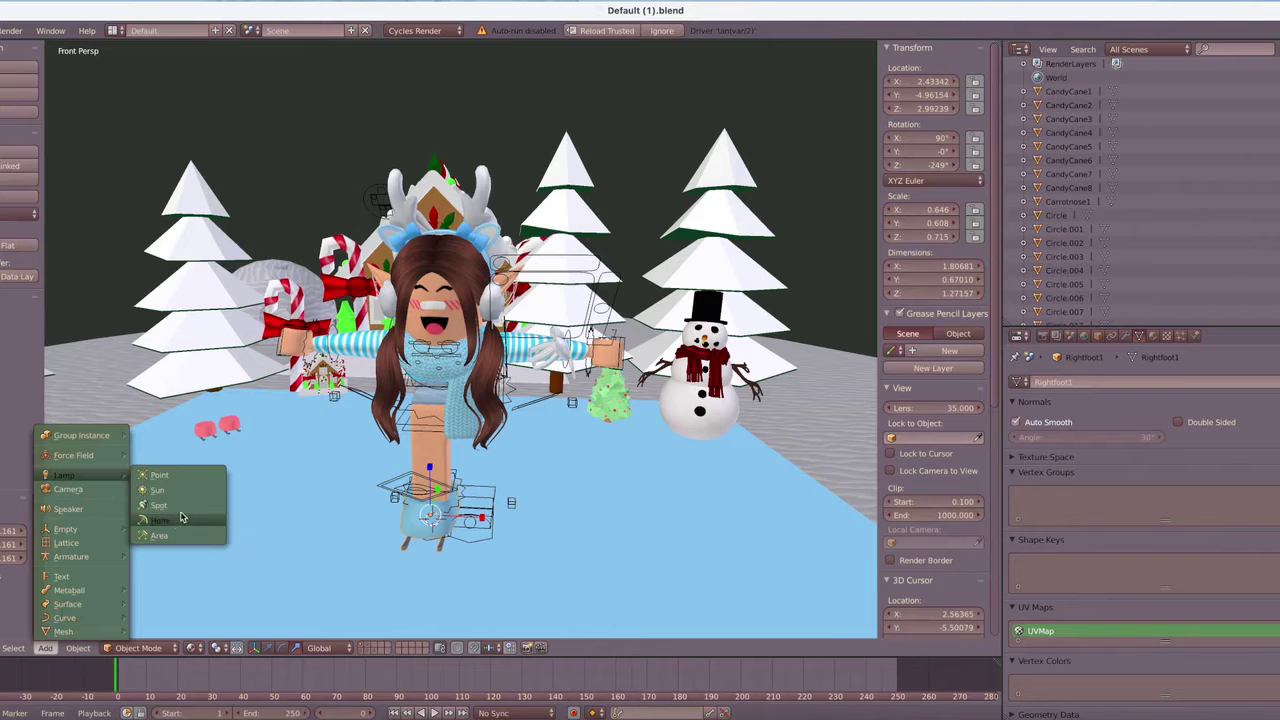
{"action": "left_click", "coordinate": [161, 520]}
{"action": "mouse_move", "coordinate": [440, 499]}
{"action": "left_mouse_down"}
{"action": "mouse_move", "coordinate": [423, 567]}
{"action": "mouse_move", "coordinate": [415, 300]}
{"action": "mouse_move", "coordinate": [401, 349]}
{"action": "mouse_move", "coordinate": [257, 506]}
{"action": "mouse_move", "coordinate": [374, 522]}
{"action": "mouse_move", "coordinate": [308, 530]}
{"action": "mouse_move", "coordinate": [343, 531]}
{"action": "left_mouse_up"}
{"action": "left_click", "coordinate": [281, 648]}
{"action": "left_click", "coordinate": [267, 648]}
{"action": "left_click", "coordinate": [281, 648]}
Show the scene in Rendered shading and pick a near-white emission color for the Hemi lamp.
{"action": "left_click", "coordinate": [196, 648]}
{"action": "left_click", "coordinate": [204, 555]}
{"action": "left_click", "coordinate": [1230, 565]}
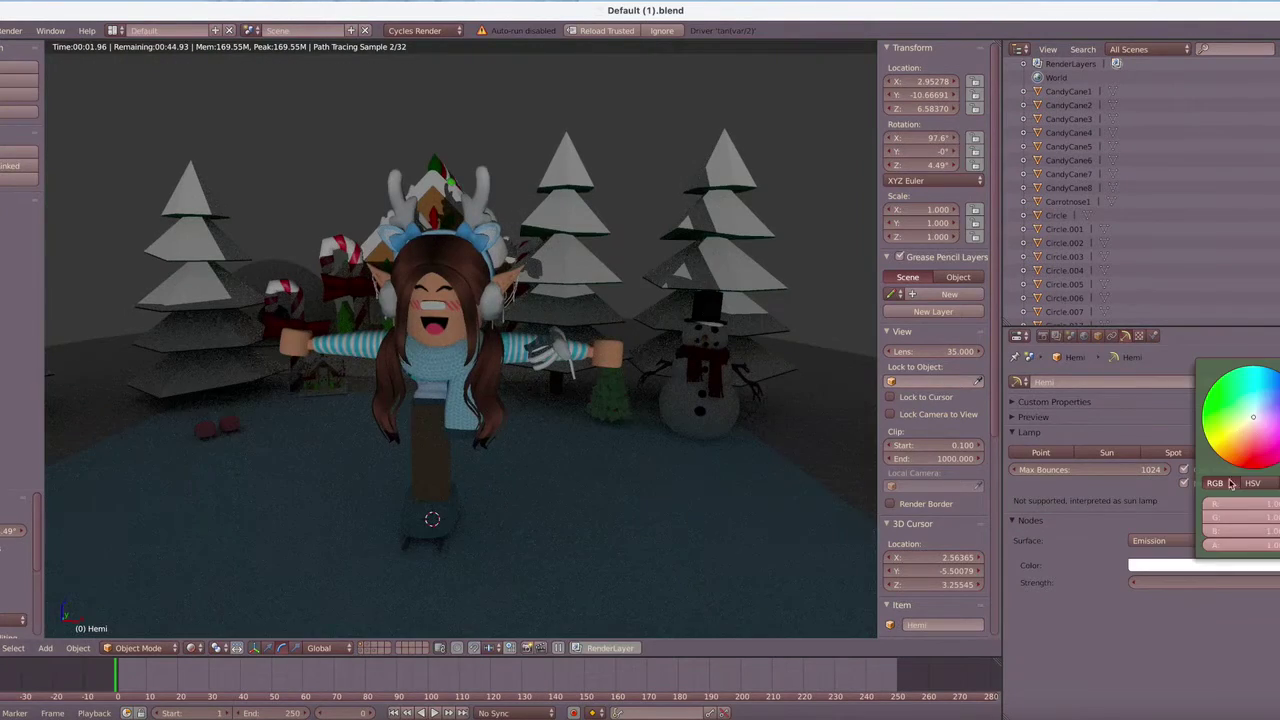
{"action": "left_click", "coordinate": [1257, 414]}
Enable ambient occlusion for the world and set its factor to 0.3.
{"action": "left_click", "coordinate": [1084, 336]}
{"action": "left_click", "coordinate": [1025, 489]}
{"action": "left_click", "coordinate": [1086, 511]}
{"action": "key", "text": "BackSpace"}
{"action": "type", "text": "0.4"}
{"action": "key", "text": "Return"}
{"action": "left_click", "coordinate": [1060, 512]}
{"action": "key", "text": "BackSpace"}
{"action": "type", "text": "0.3"}
{"action": "key", "text": "Return"}
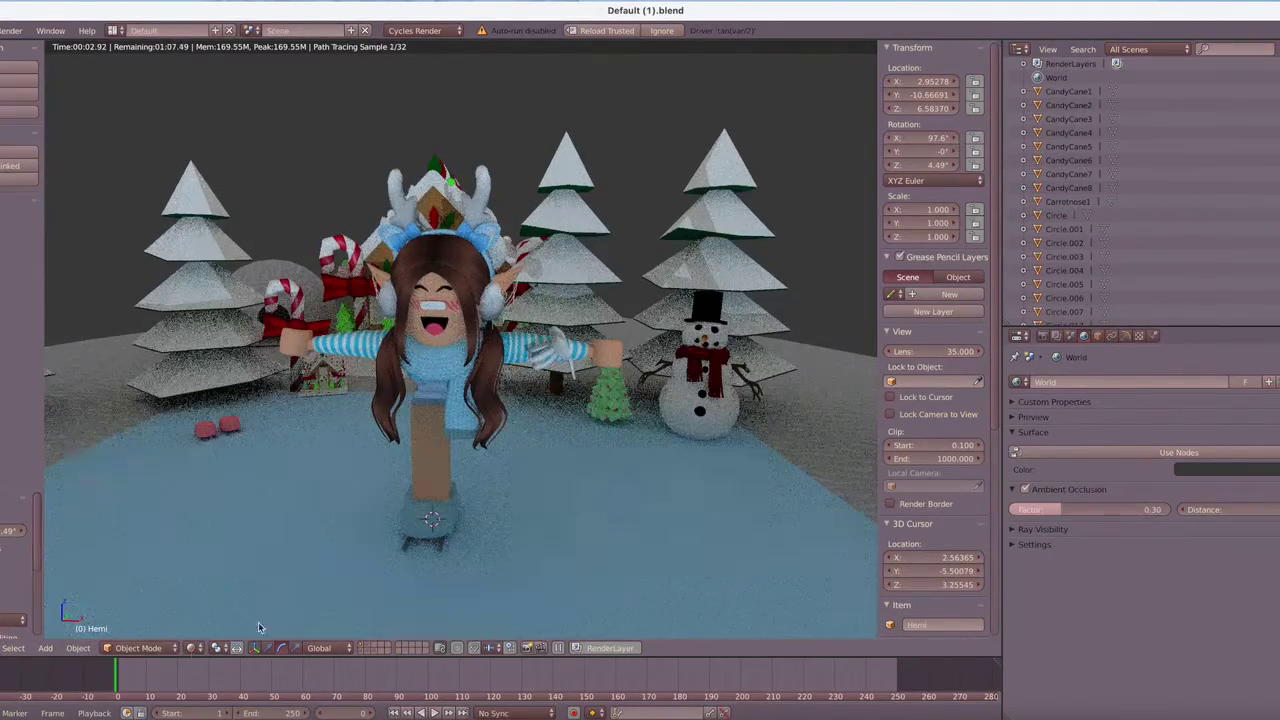
Return to Material shading, add a camera and look at the scene through it.
{"action": "left_click", "coordinate": [193, 648]}
{"action": "left_click", "coordinate": [227, 573]}
{"action": "left_click", "coordinate": [45, 648]}
{"action": "left_click", "coordinate": [68, 478]}
{"action": "left_click", "coordinate": [2, 648]}
{"action": "mouse_move", "coordinate": [10, 502]}
{"action": "left_click", "coordinate": [181, 523]}
Fly the camera back until it frames the avatar in front of the gingerbread house and trees.
{"action": "key", "text": "shift+f"}
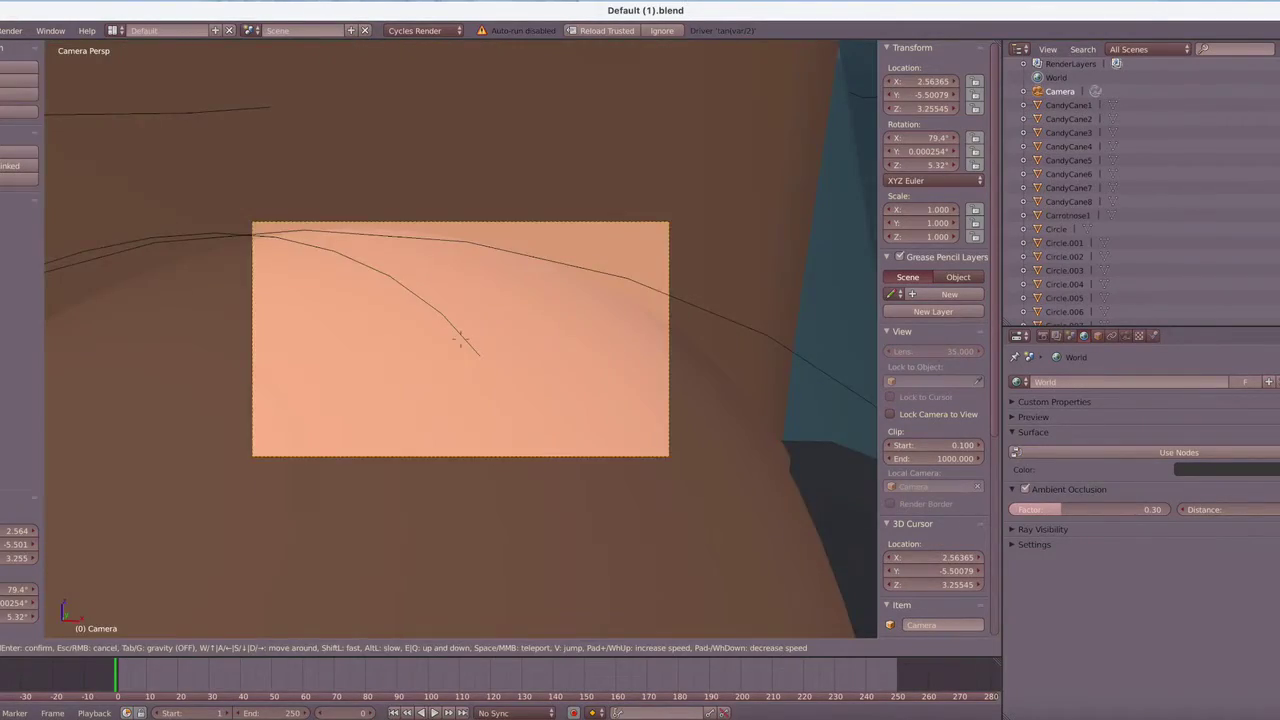
{"action": "key", "text": "s"}
{"action": "key", "text": "e"}
{"action": "key", "text": "s"}
{"action": "key", "text": "a"}
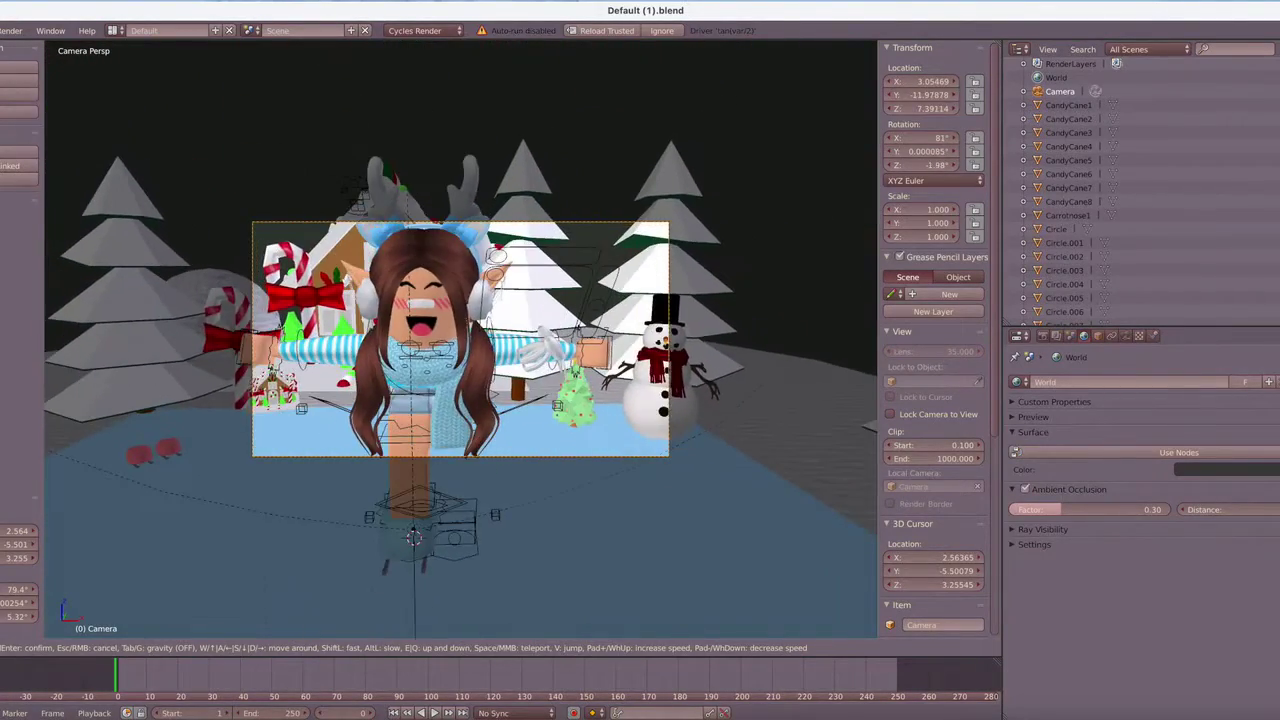
{"action": "left_click", "coordinate": [460, 339]}
Set the render width to 1000 px and fly the camera back to center the avatar in the new frame.
{"action": "left_click", "coordinate": [1043, 336]}
{"action": "left_click", "coordinate": [1082, 530]}
{"action": "type", "text": "1000"}
{"action": "key", "text": "Return"}
{"action": "key", "text": "shift+f"}
{"action": "key", "text": "s"}
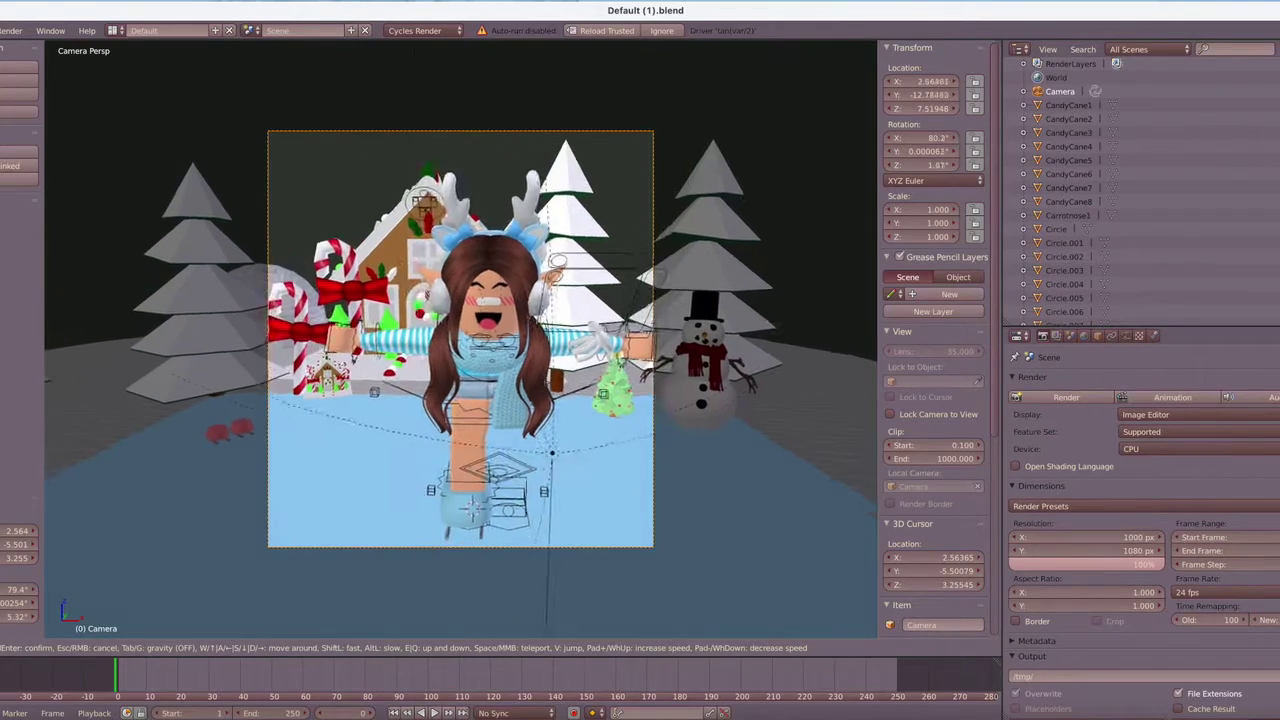
{"action": "left_click", "coordinate": [388, 416]}
Try out a different world color while previewing the scene in Rendered shading, and return to Material shading.
{"action": "left_click", "coordinate": [193, 647]}
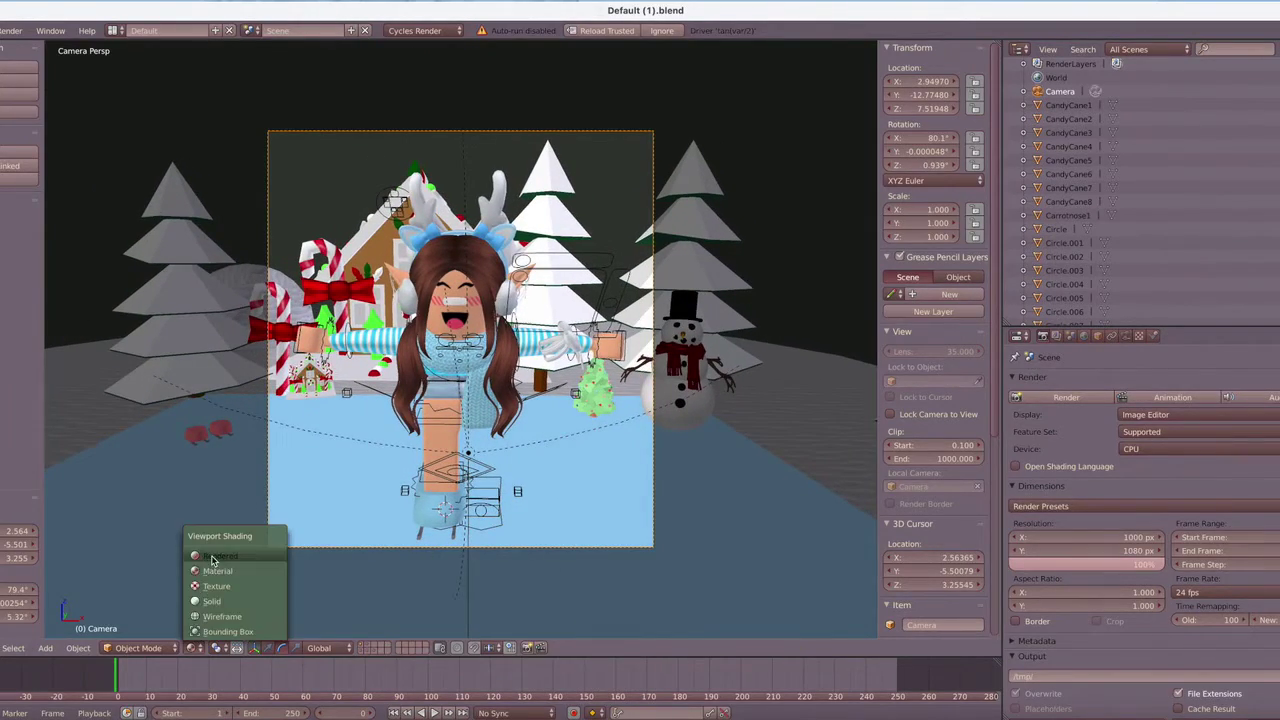
{"action": "left_click", "coordinate": [211, 557]}
{"action": "left_click", "coordinate": [1087, 337]}
{"action": "left_click", "coordinate": [1200, 471]}
{"action": "left_click_drag", "start_coordinate": [1268, 335], "coordinate": [1276, 328]}
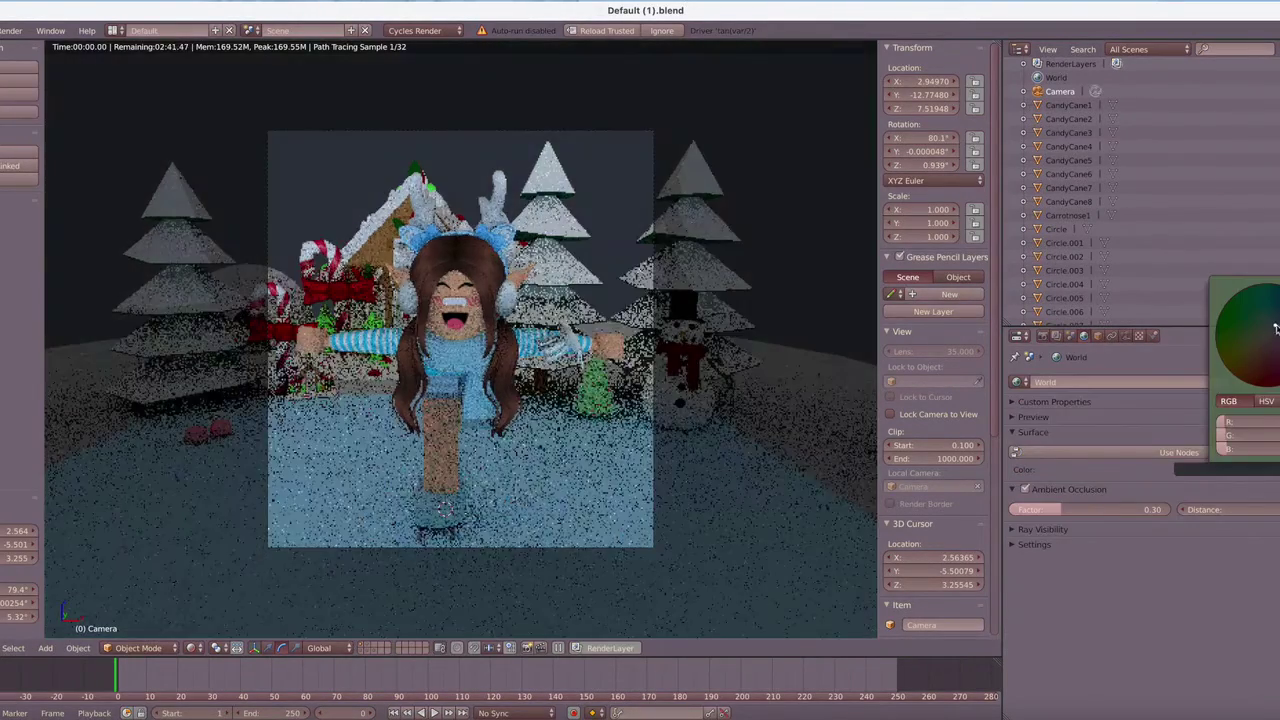
{"action": "left_click", "coordinate": [193, 647]}
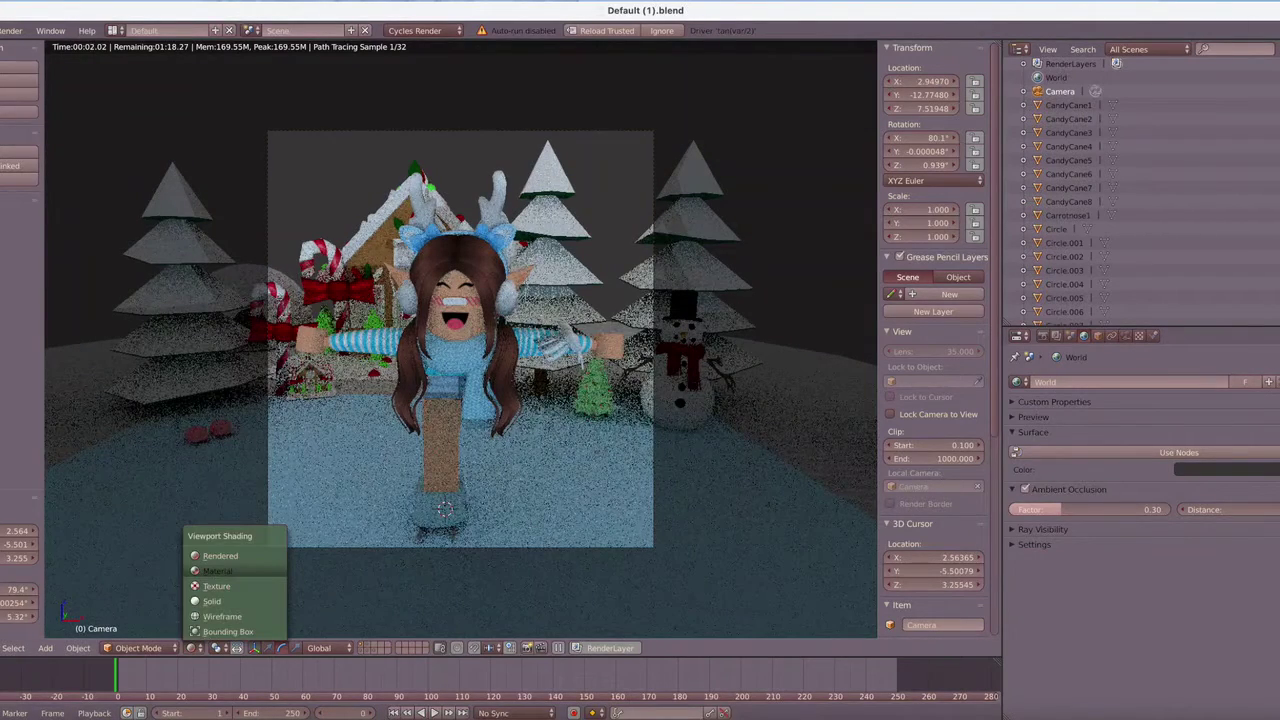
{"action": "left_click", "coordinate": [212, 570]}
Leave the camera view, add a plane and scale it up uniformly to about 12.25.
{"action": "left_click", "coordinate": [1, 650]}
{"action": "mouse_move", "coordinate": [100, 512]}
{"action": "left_click", "coordinate": [180, 520]}
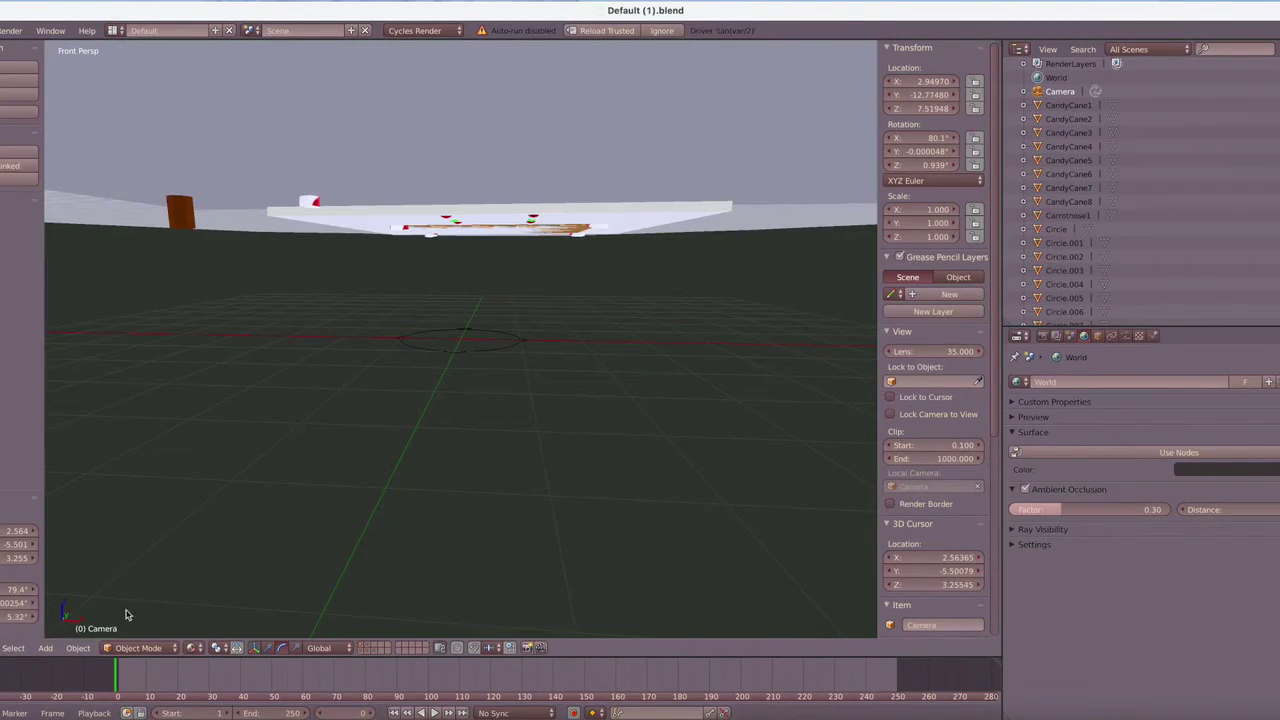
{"action": "key", "text": "shift+a"}
{"action": "mouse_move", "coordinate": [176, 516]}
{"action": "left_click", "coordinate": [236, 513]}
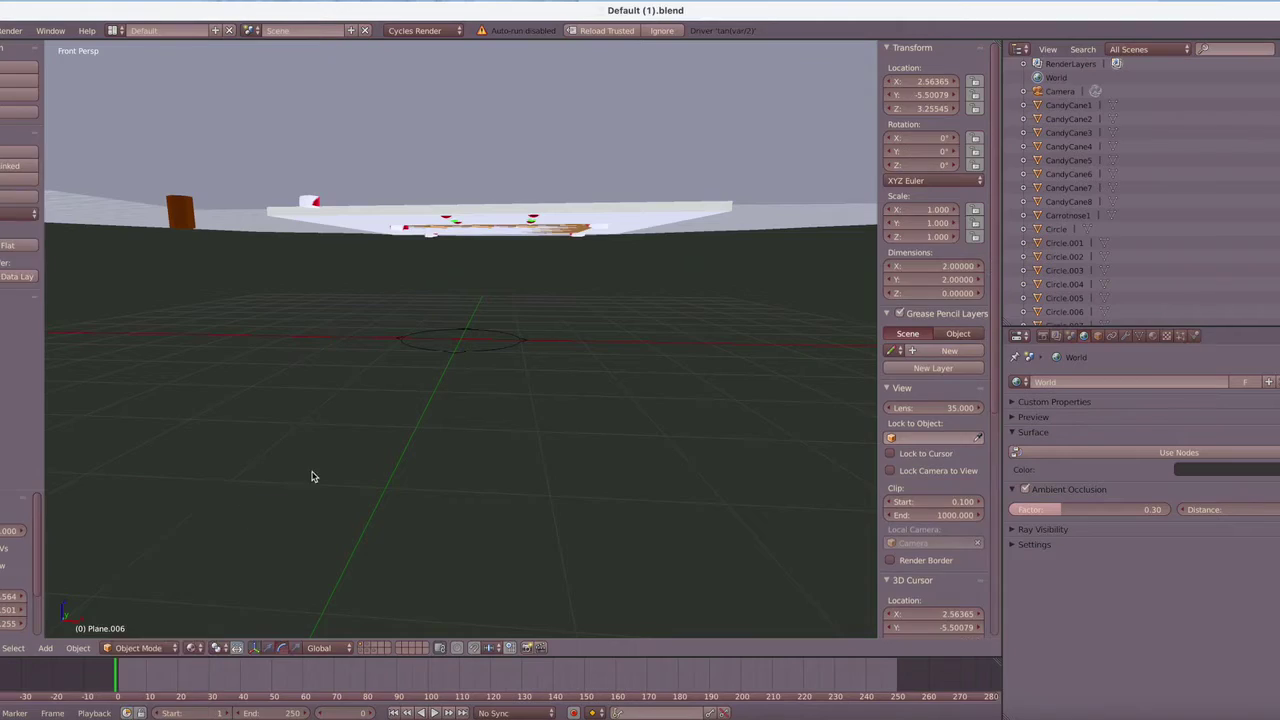
{"action": "key", "text": "shift+f"}
{"action": "key", "text": "e"}
{"action": "left_click", "coordinate": [394, 395]}
{"action": "key", "text": "s"}
{"action": "left_click", "coordinate": [786, 412]}
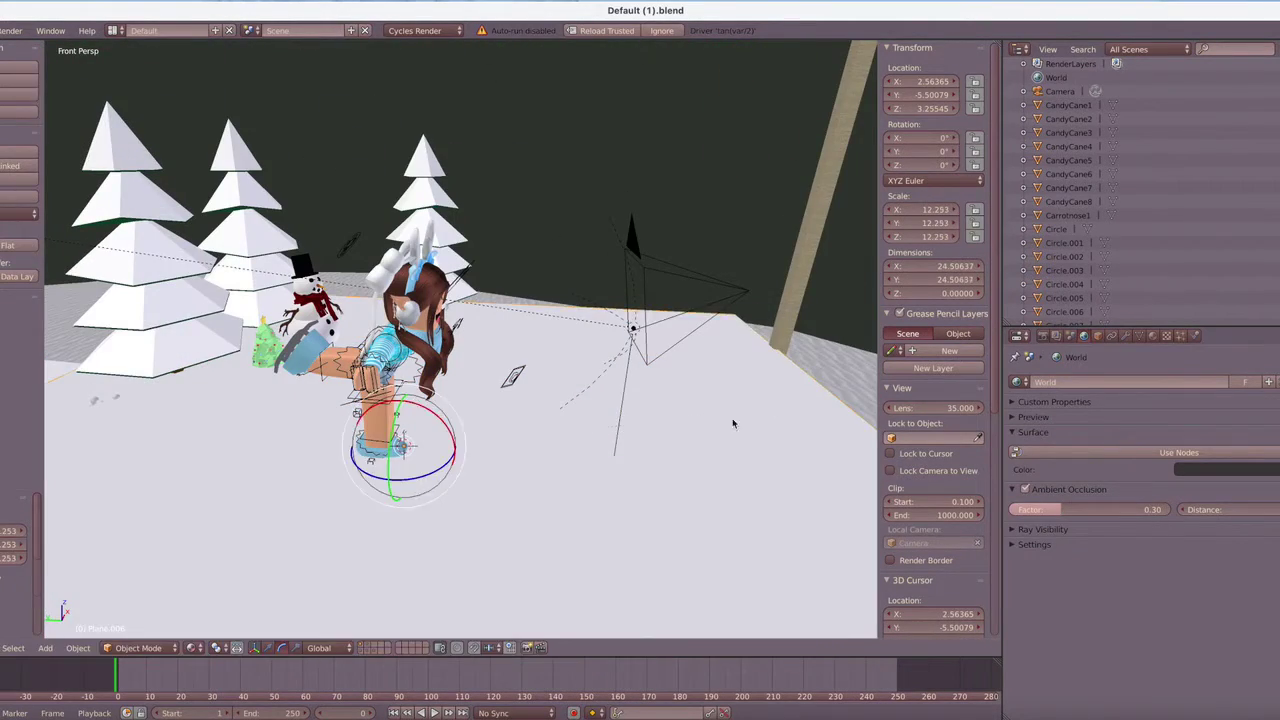
Rotate the plane upright about the X axis to about -90° and move it behind the scenery to about Y 12.8.
{"action": "key", "text": "r"}
{"action": "key", "text": "x"}
{"action": "left_click", "coordinate": [309, 388]}
{"action": "key", "text": "shift+f"}
{"action": "key", "text": "s"}
{"action": "left_click", "coordinate": [460, 339]}
{"action": "left_click", "coordinate": [296, 648]}
{"action": "left_click_drag", "start_coordinate": [434, 412], "coordinate": [420, 265]}
Look through the camera and stretch the backdrop plane along X to a scale of about 22.6.
{"action": "left_click", "coordinate": [4, 646]}
{"action": "mouse_move", "coordinate": [58, 501]}
{"action": "left_click", "coordinate": [200, 512]}
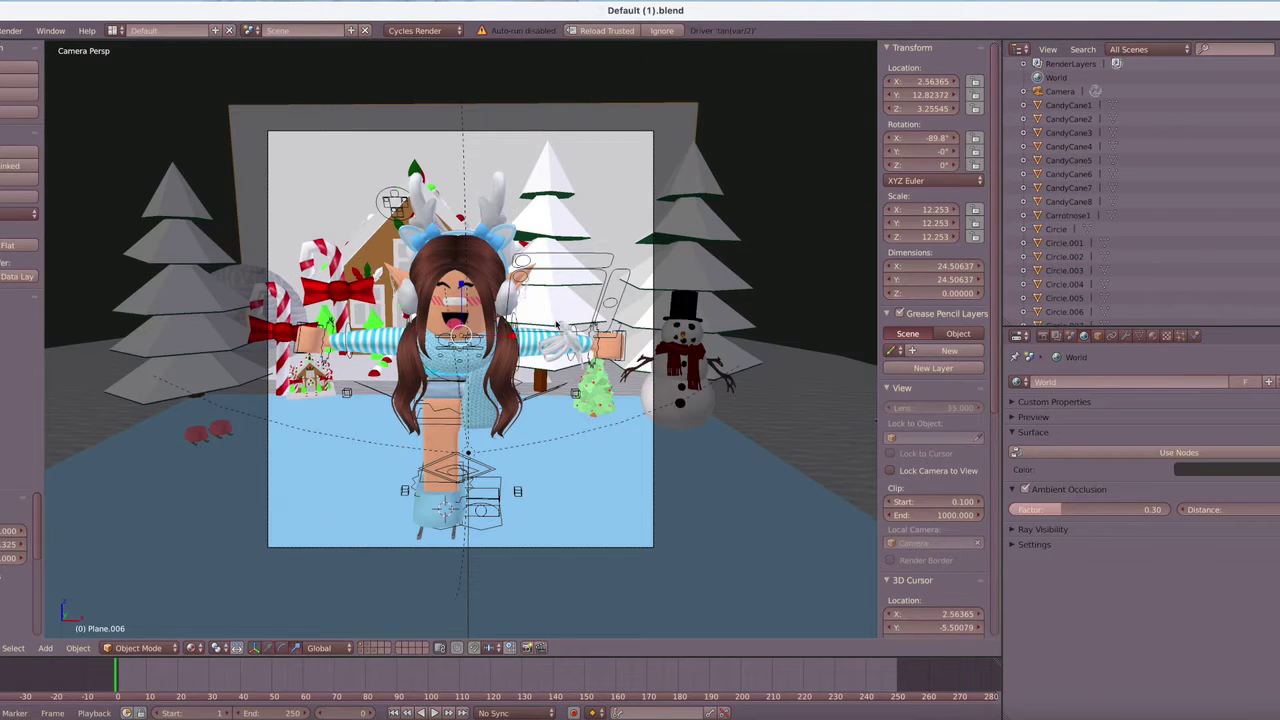
{"action": "left_click_drag", "start_coordinate": [517, 336], "coordinate": [565, 338]}
Give the backdrop plane a new material with a pale green Diffuse BSDF color, checking it in Rendered shading before returning to Material shading.
{"action": "left_click", "coordinate": [1153, 337]}
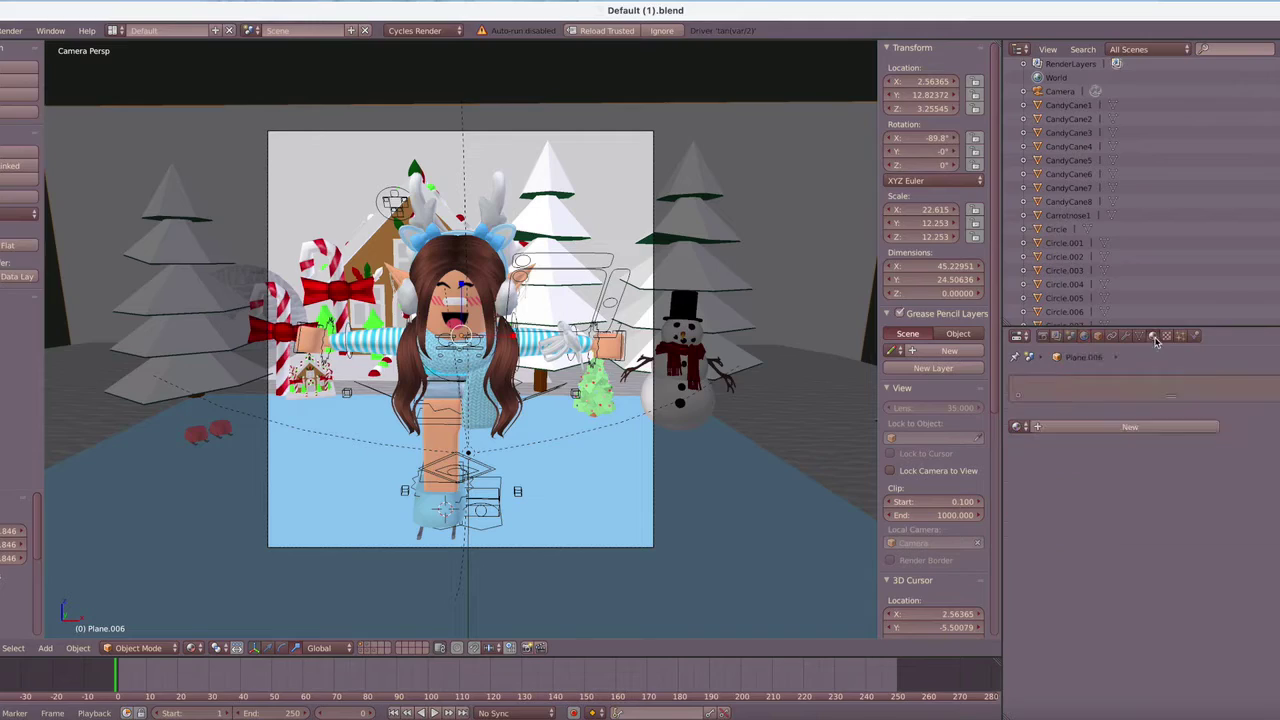
{"action": "left_click", "coordinate": [1168, 427]}
{"action": "left_click", "coordinate": [1193, 522]}
{"action": "left_click", "coordinate": [1260, 358]}
{"action": "left_click", "coordinate": [195, 648]}
{"action": "left_click", "coordinate": [220, 555]}
{"action": "left_click", "coordinate": [1194, 525]}
{"action": "left_click_drag", "start_coordinate": [1260, 370], "coordinate": [1252, 375]}
{"action": "left_click", "coordinate": [1252, 376]}
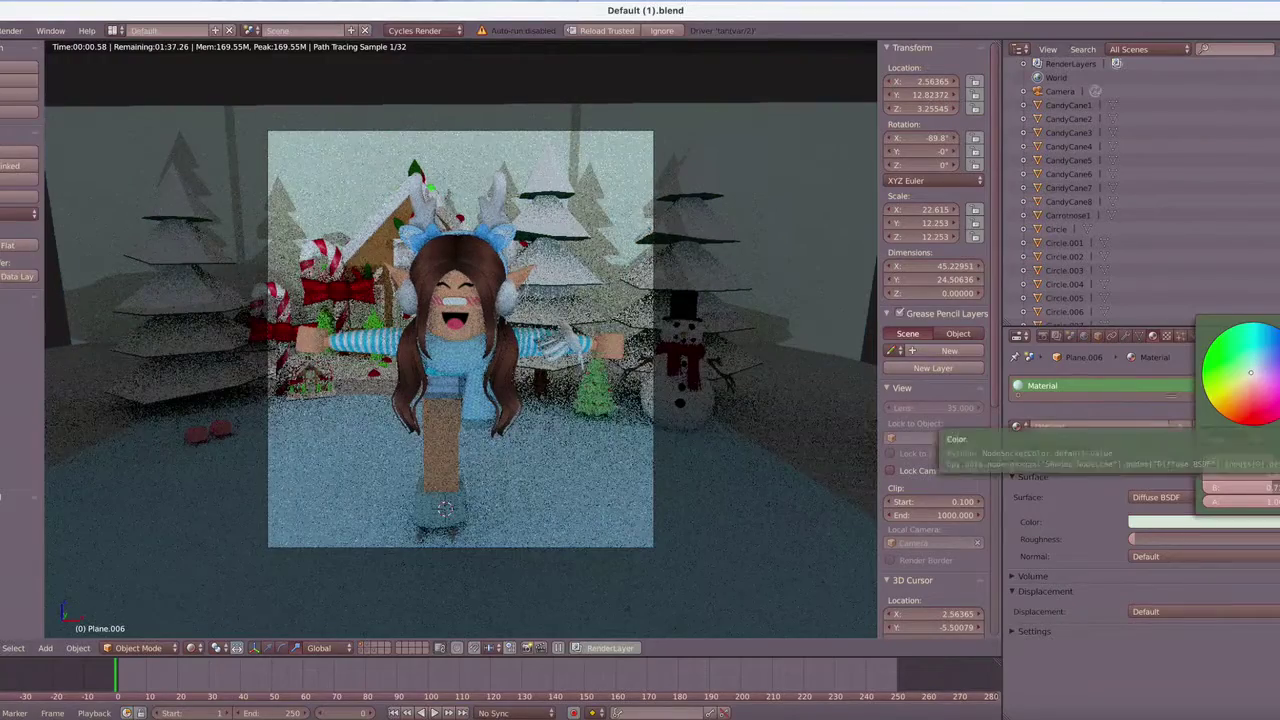
{"action": "left_click", "coordinate": [194, 648]}
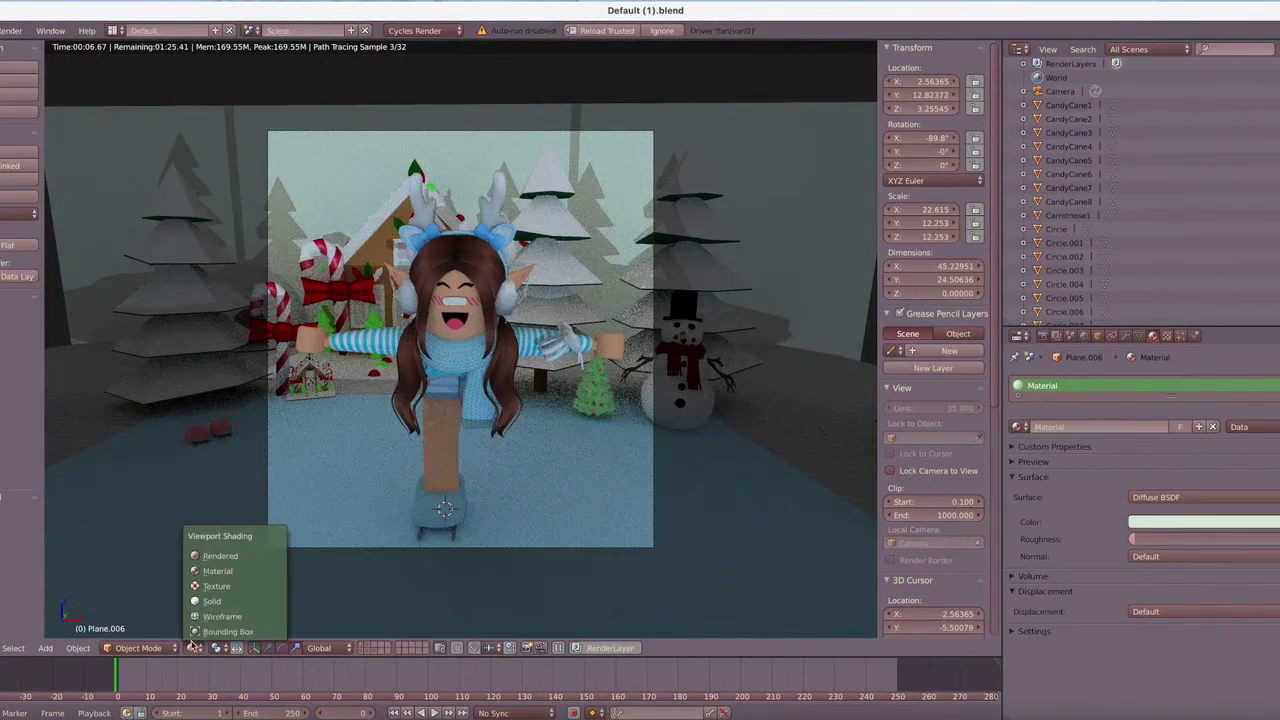
{"action": "left_click", "coordinate": [220, 571]}
Push the backdrop back to about Y 46.6, enlarge it to about 62.2 by 33.7 scale, and return to the camera view.
{"action": "left_click", "coordinate": [268, 648]}
{"action": "left_click", "coordinate": [3, 648]}
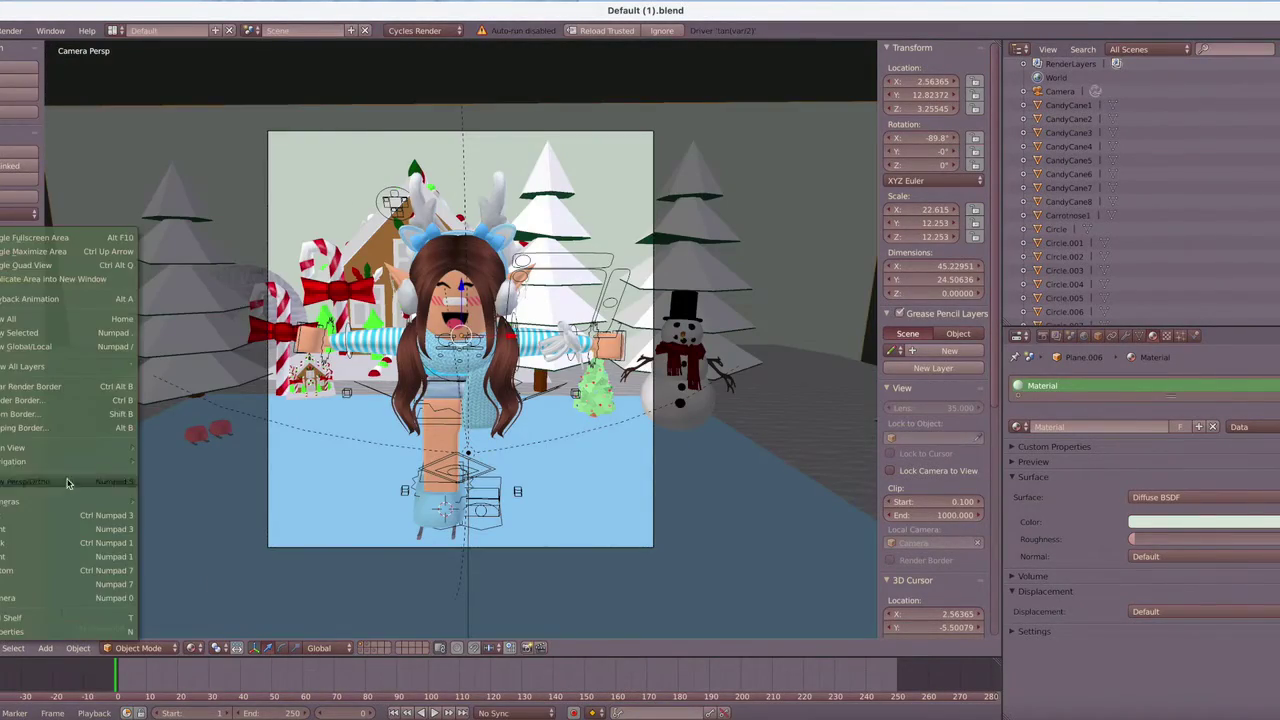
{"action": "mouse_move", "coordinate": [75, 498]}
{"action": "left_click", "coordinate": [190, 513]}
{"action": "left_click_drag", "start_coordinate": [435, 271], "coordinate": [441, 248]}
{"action": "key", "text": "s"}
{"action": "left_click", "coordinate": [600, 222]}
{"action": "middle_click_drag", "start_coordinate": [615, 222], "coordinate": [555, 229]}
{"action": "left_click_drag", "start_coordinate": [560, 194], "coordinate": [597, 164]}
{"action": "left_click", "coordinate": [3, 648]}
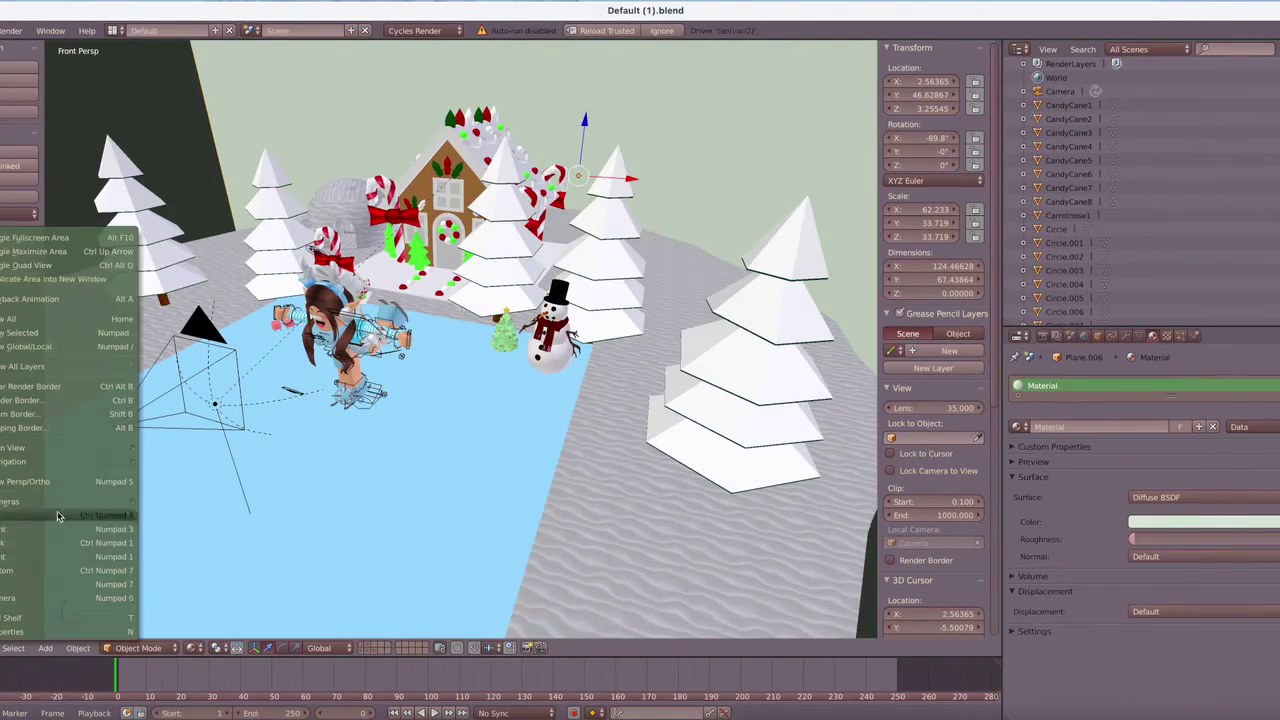
{"action": "mouse_move", "coordinate": [72, 499]}
{"action": "left_click", "coordinate": [190, 513]}
Show the scene in Rendered shading and raise the world's ambient occlusion factor to 0.5.
{"action": "left_click", "coordinate": [194, 648]}
{"action": "left_click", "coordinate": [219, 556]}
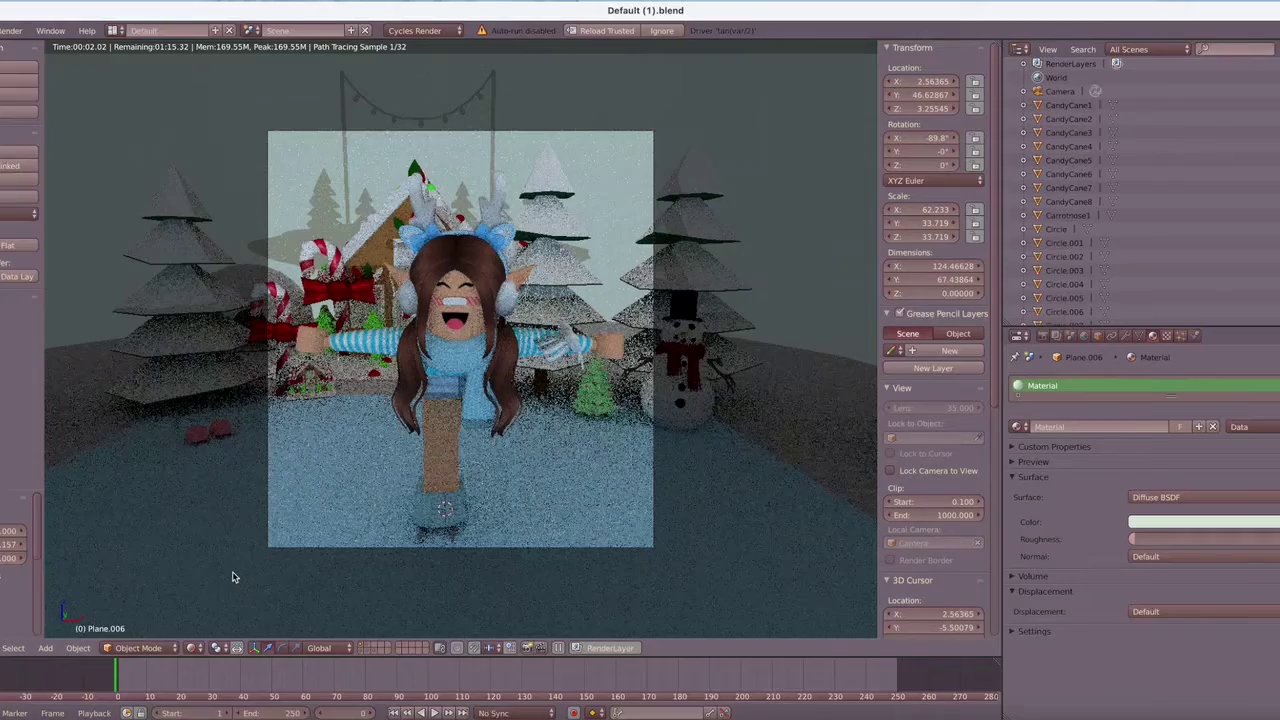
{"action": "left_click", "coordinate": [1086, 336]}
{"action": "left_click", "coordinate": [1109, 507]}
{"action": "type", "text": "0"}
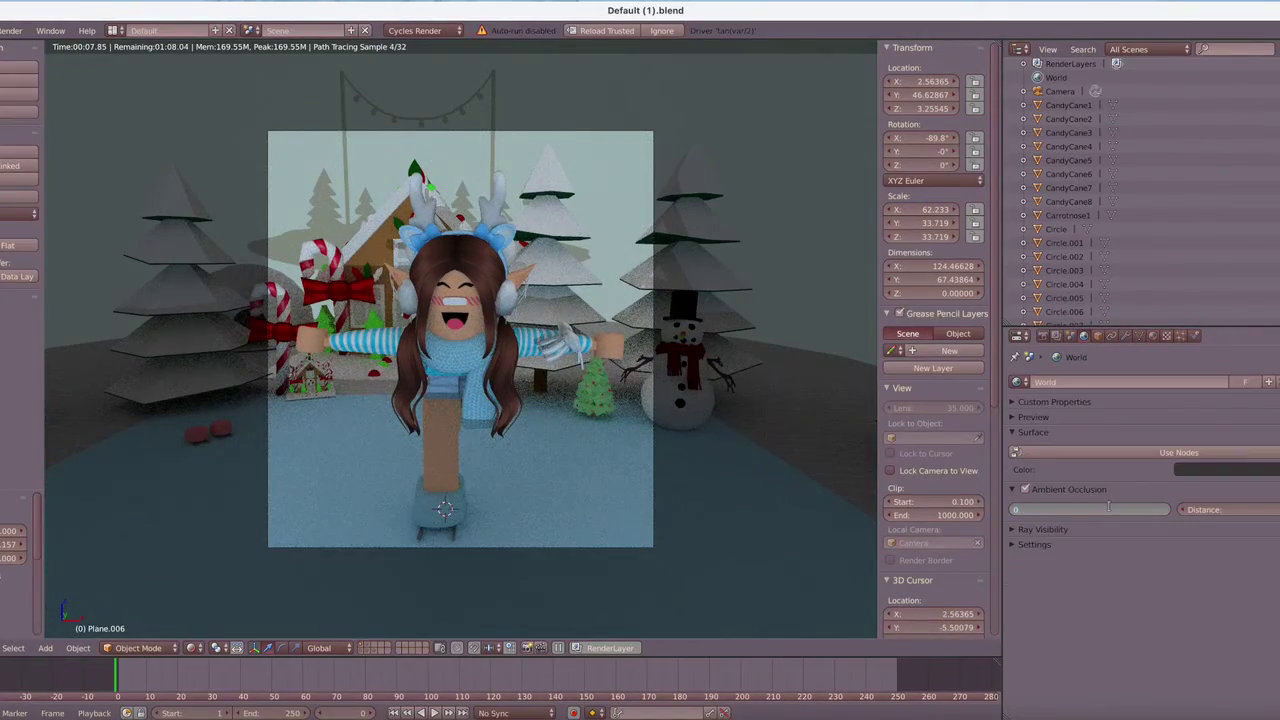
{"action": "type", "text": ".4"}
{"action": "key", "text": "Return"}
{"action": "left_click", "coordinate": [1097, 511]}
{"action": "type", "text": "0.5"}
{"action": "key", "text": "Return"}
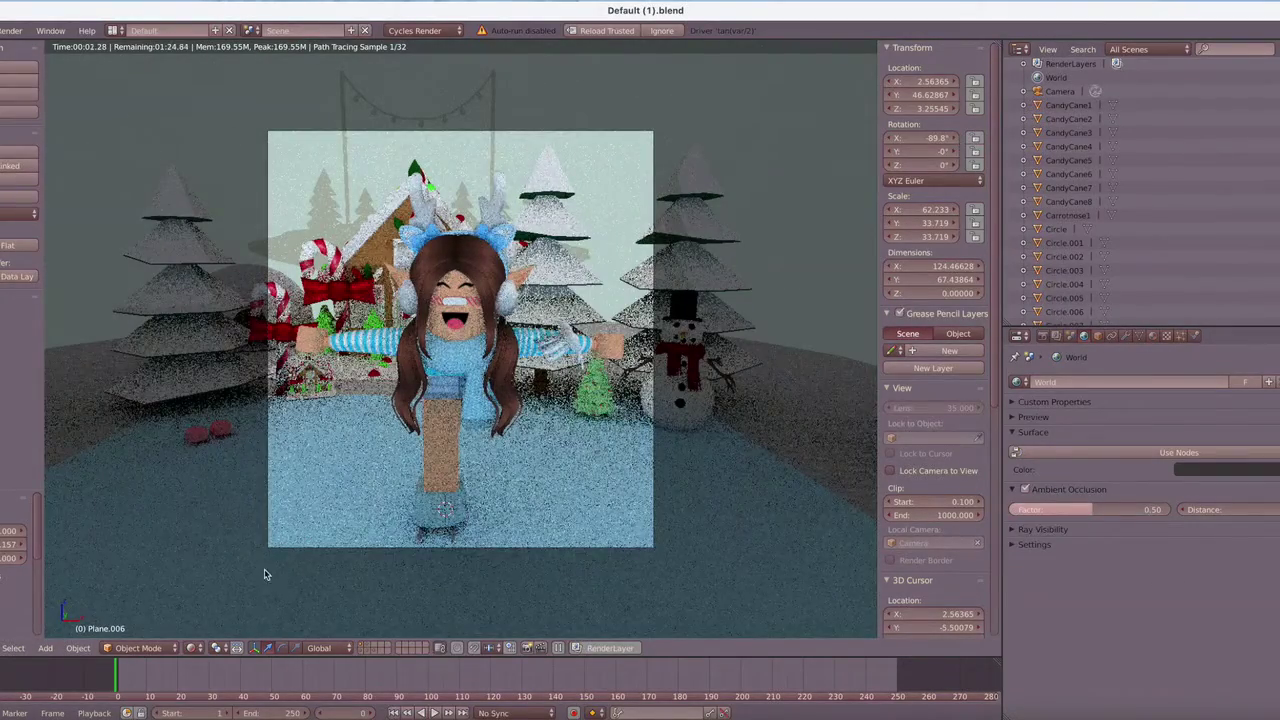
Return to Material shading and tilt the avatar's head and hair sideways to a Y rotation of about 8.3°.
{"action": "left_click", "coordinate": [191, 648]}
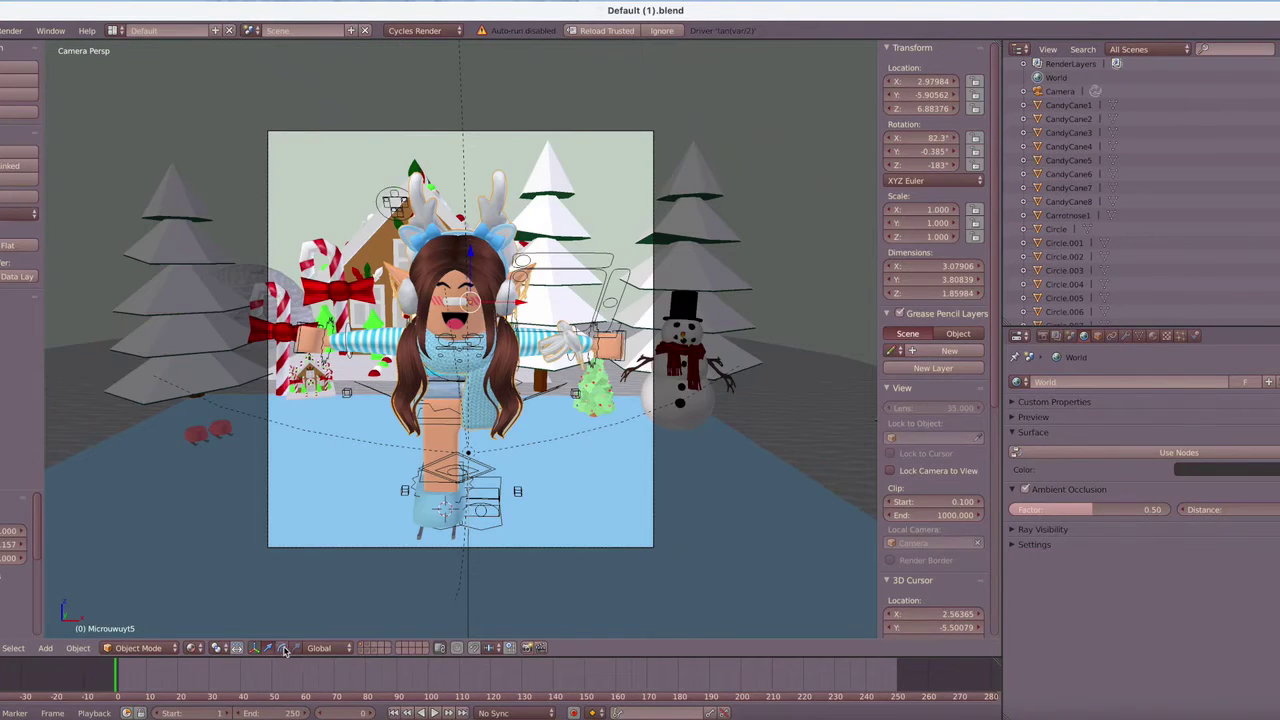
{"action": "left_click_drag", "start_coordinate": [499, 262], "coordinate": [475, 275]}
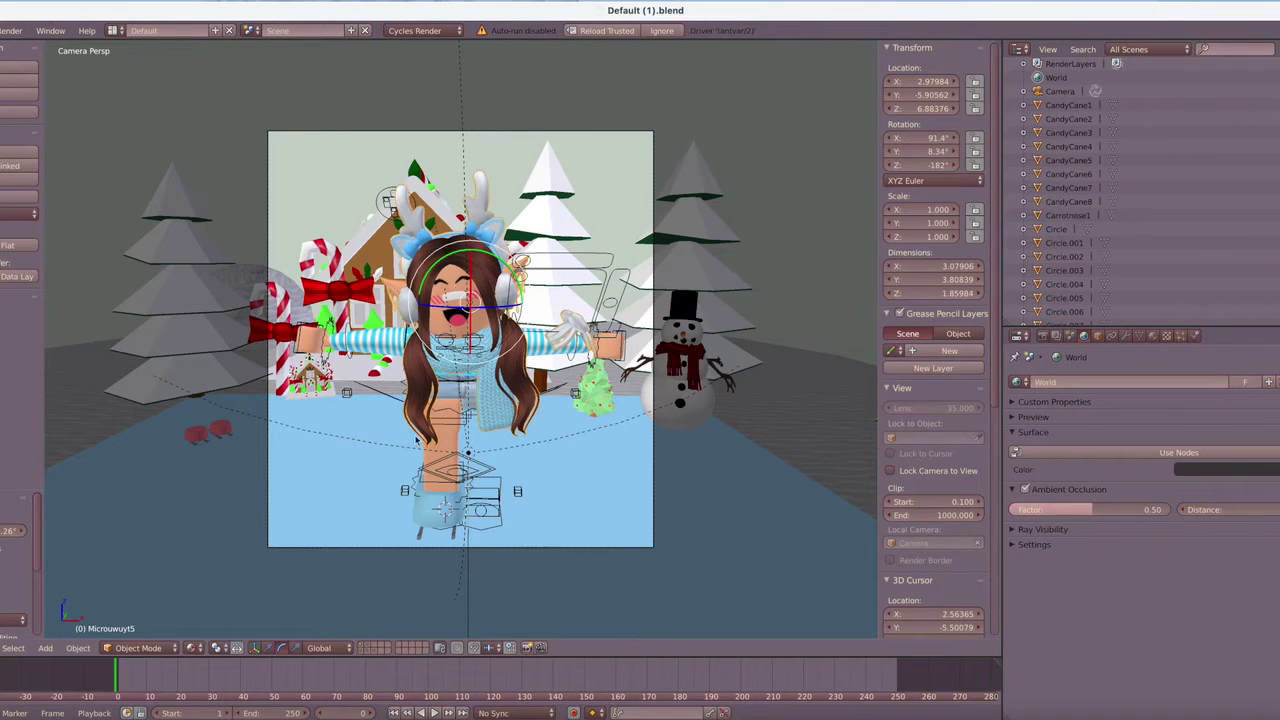
Shrink the skate on the avatar's standing foot to about 0.58 × 0.54 × 0.64 scale and shift it along X to about 2.47.
{"action": "right_click", "coordinate": [423, 513]}
{"action": "right_click", "coordinate": [420, 537]}
{"action": "key", "text": "s"}
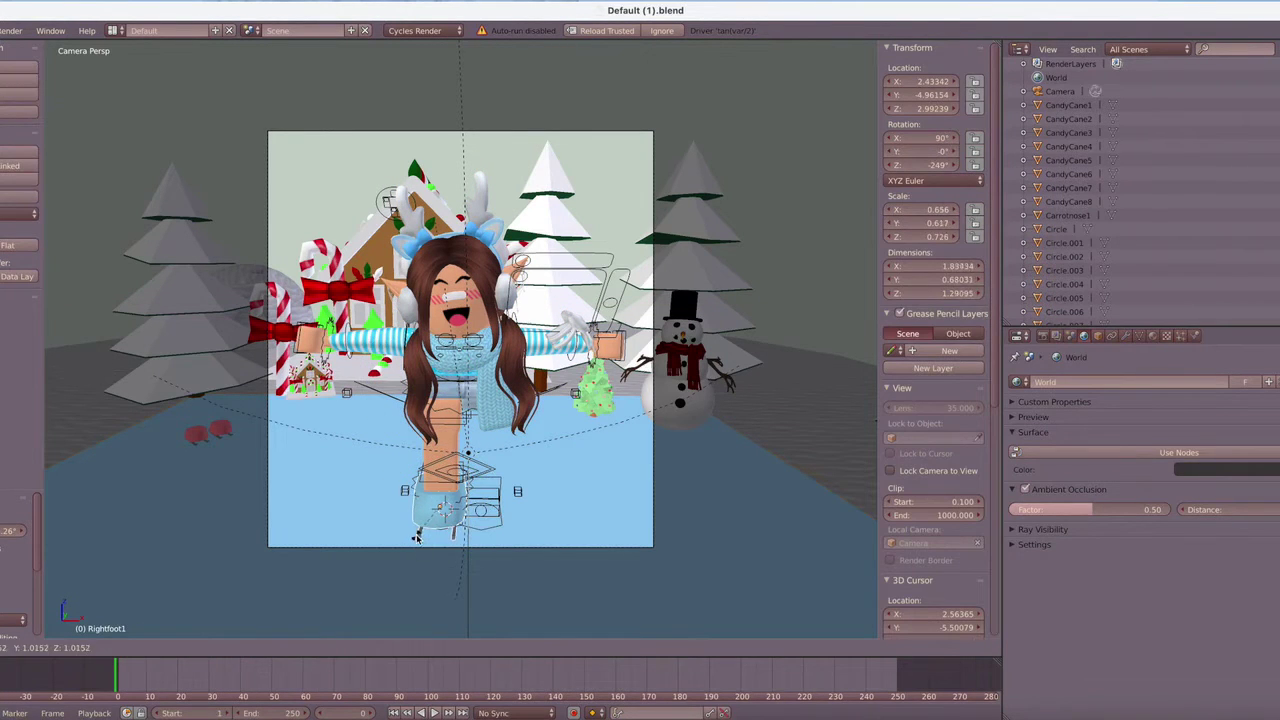
{"action": "left_click", "coordinate": [431, 541]}
{"action": "left_click_drag", "start_coordinate": [489, 511], "coordinate": [492, 512]}
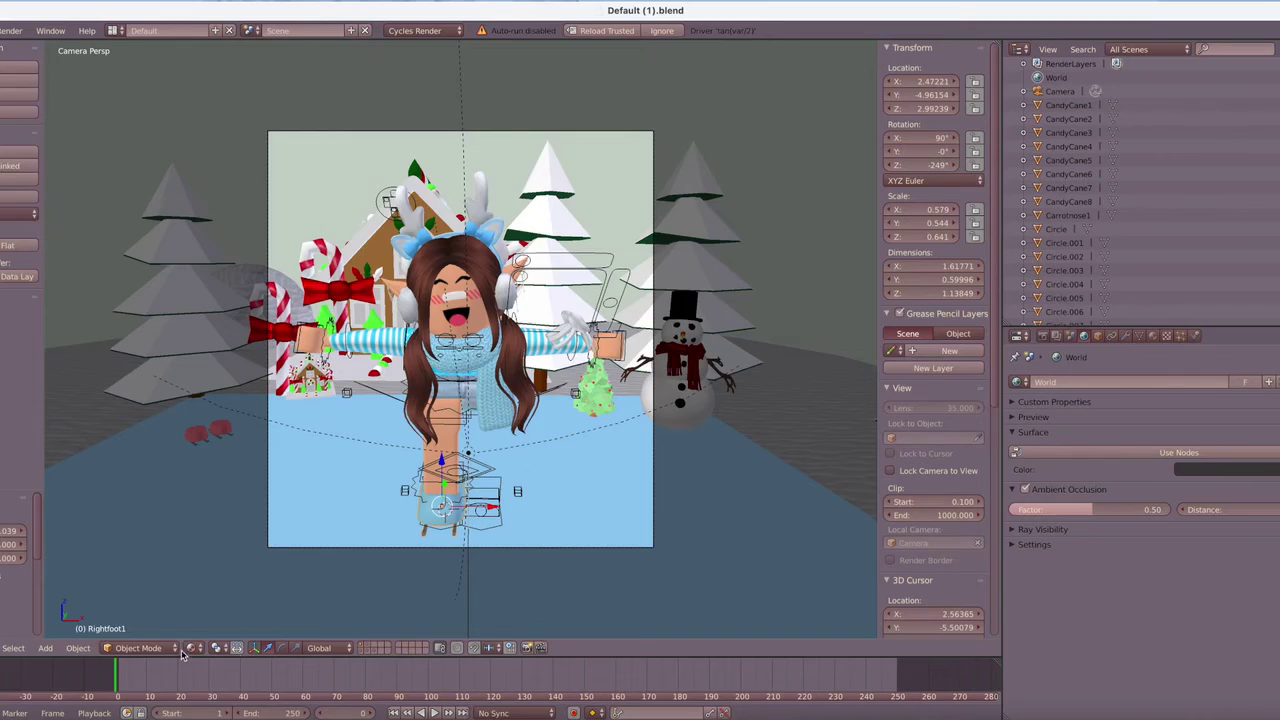
Check the scene in Rendered shading and start rendering the final image.
{"action": "left_click", "coordinate": [190, 651]}
{"action": "left_click", "coordinate": [205, 563]}
{"action": "left_click", "coordinate": [1056, 336]}
{"action": "left_click", "coordinate": [1043, 336]}
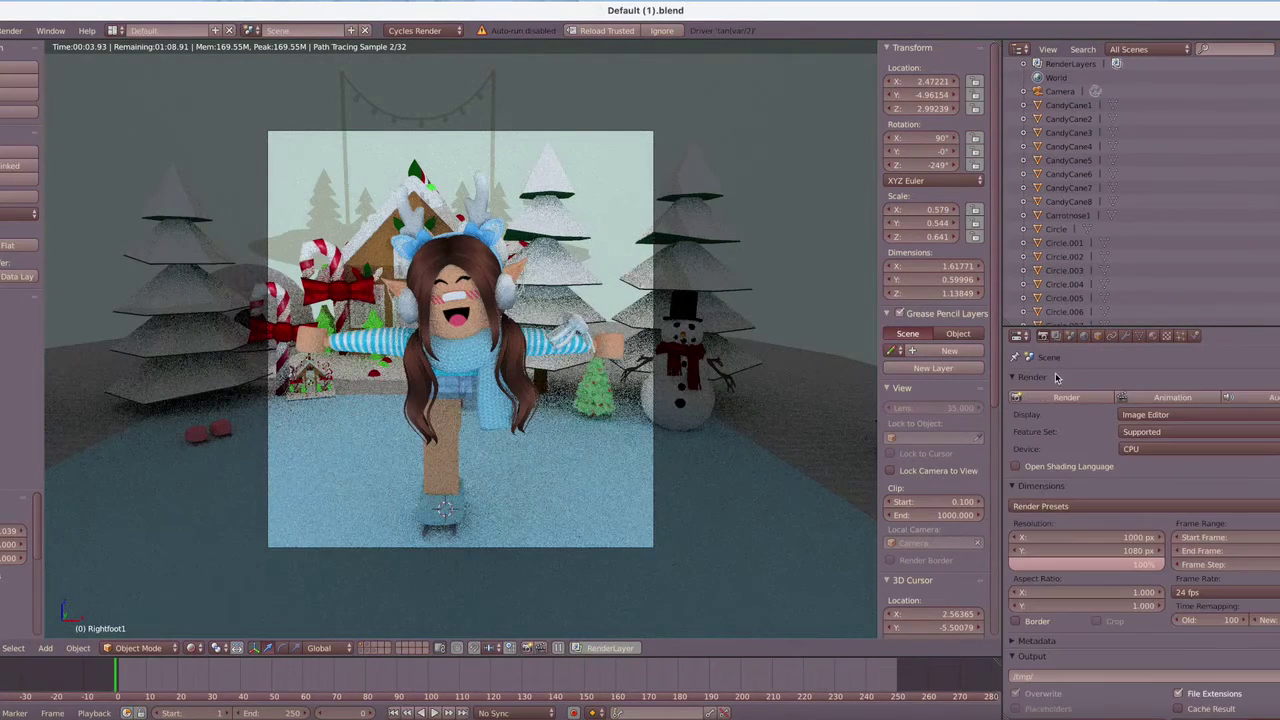
{"action": "key", "text": "F12"}
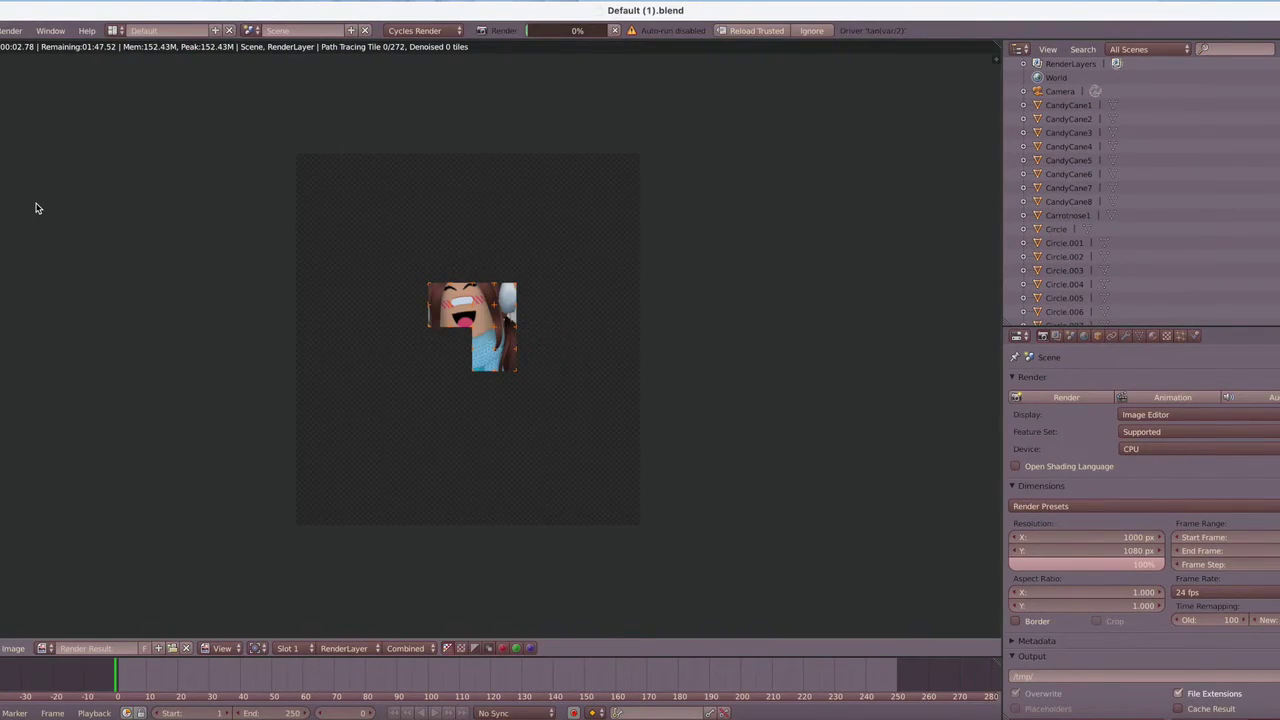
Quit the Roblox application while the image renders.
{"action": "right_click", "coordinate": [1128, 706]}
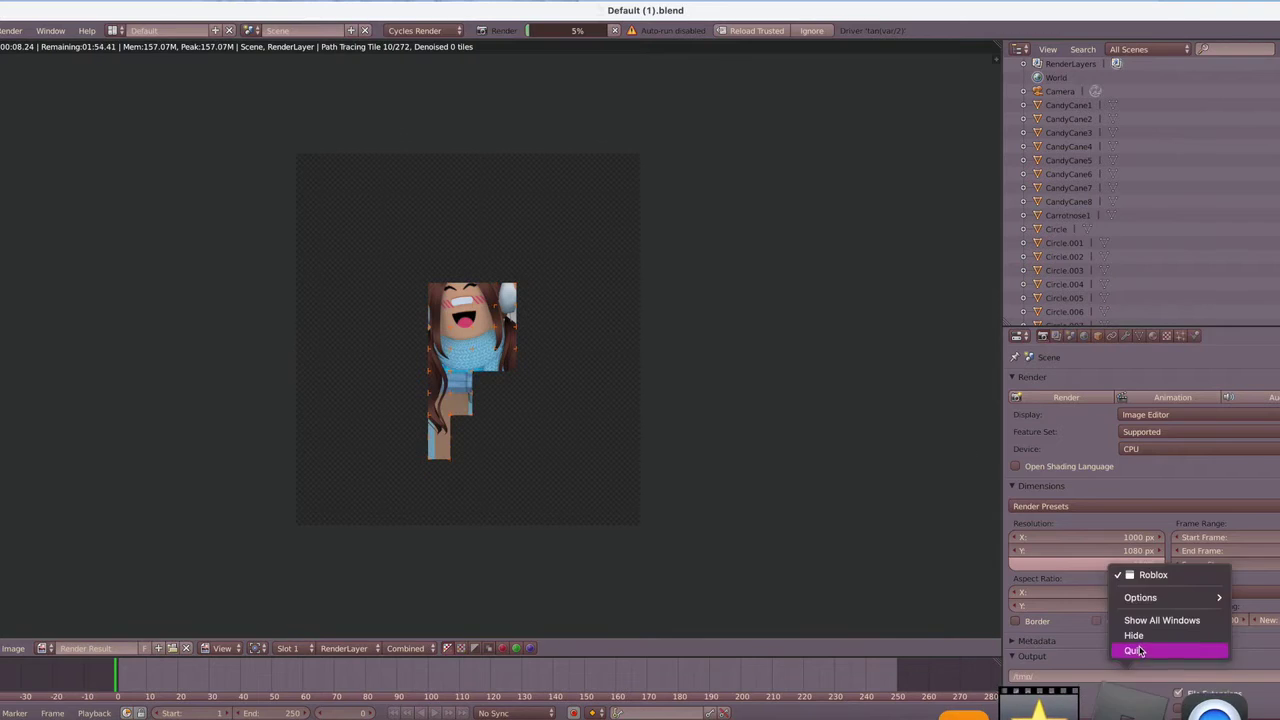
{"action": "left_click", "coordinate": [1138, 651]}
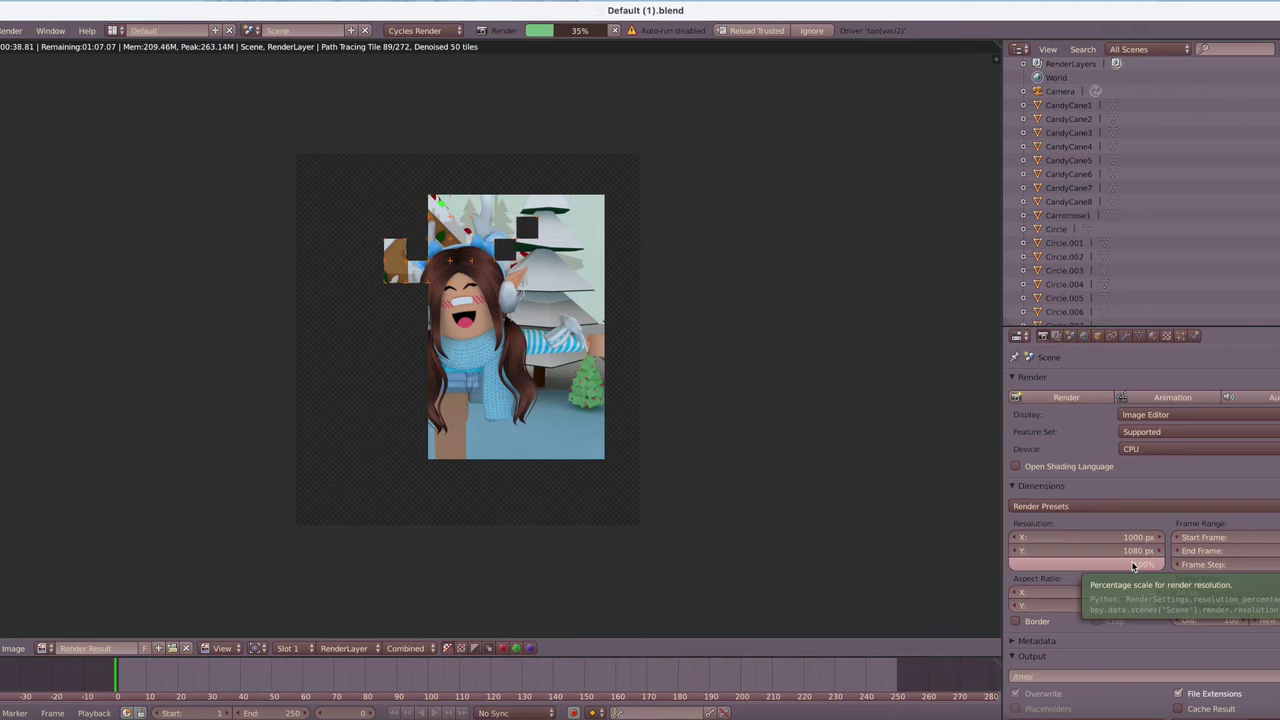
{"action": "scroll", "coordinate": [1132, 250], "scroll_direction": "down", "scroll_amount": 10}
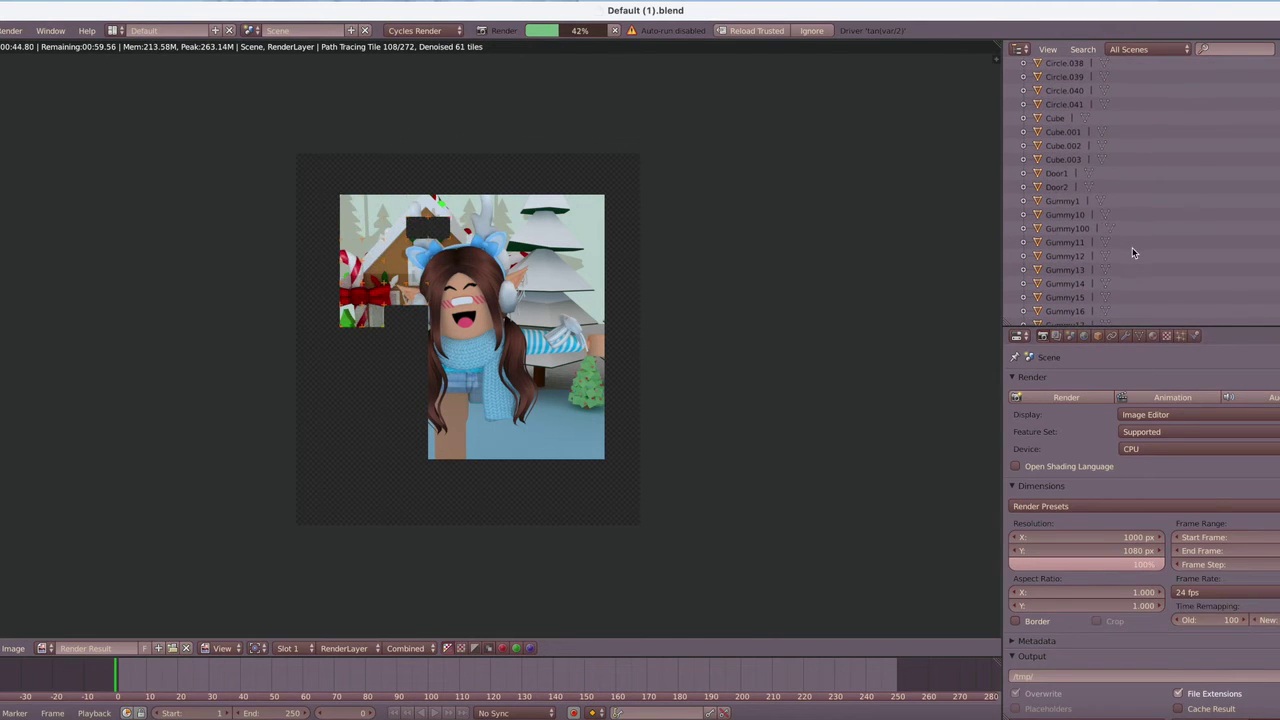